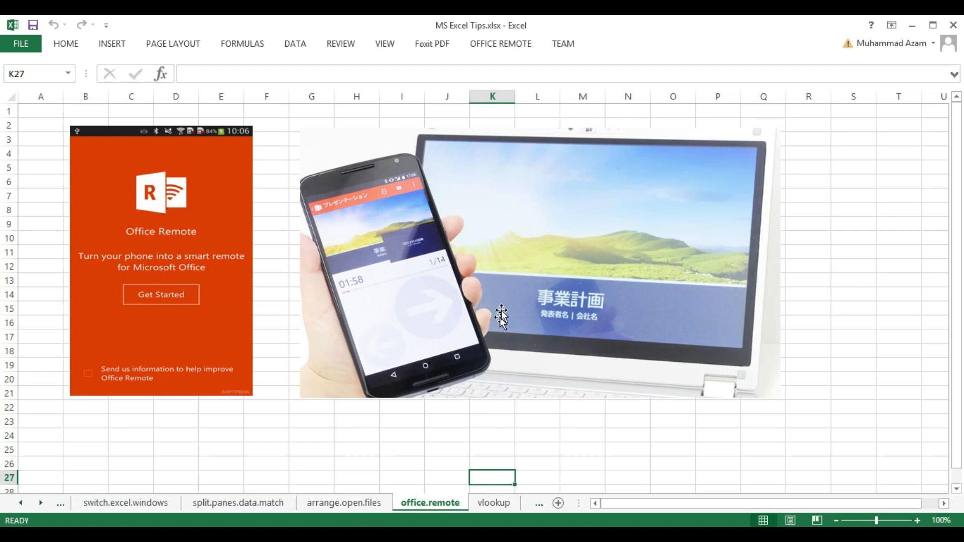
left_click(498, 47)
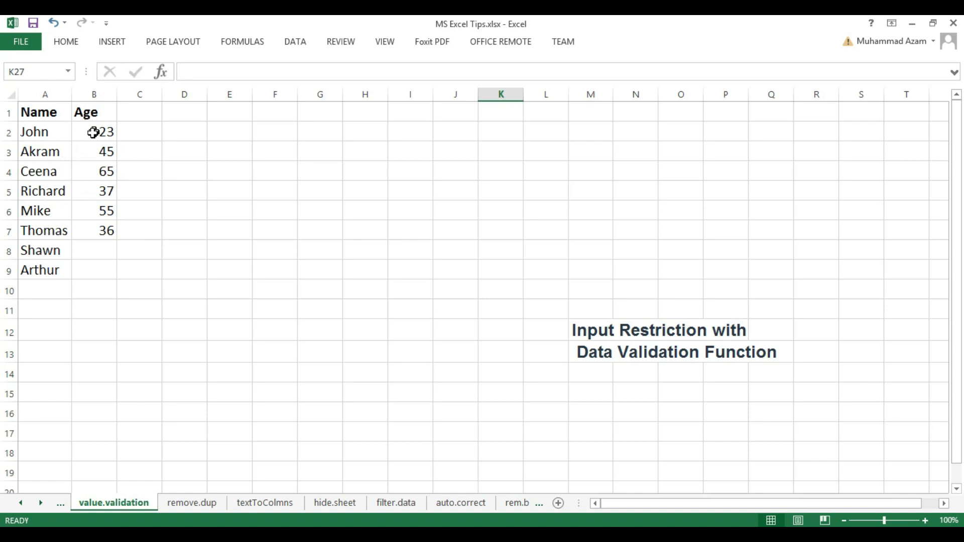
- Enter the test age 777 in cell B8 and clear it again
left_click(103, 249)
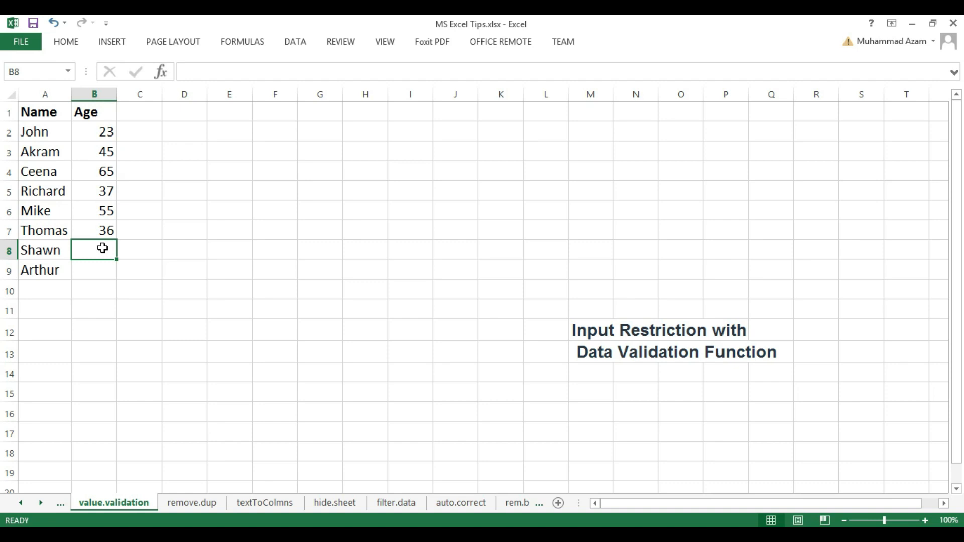
type("777")
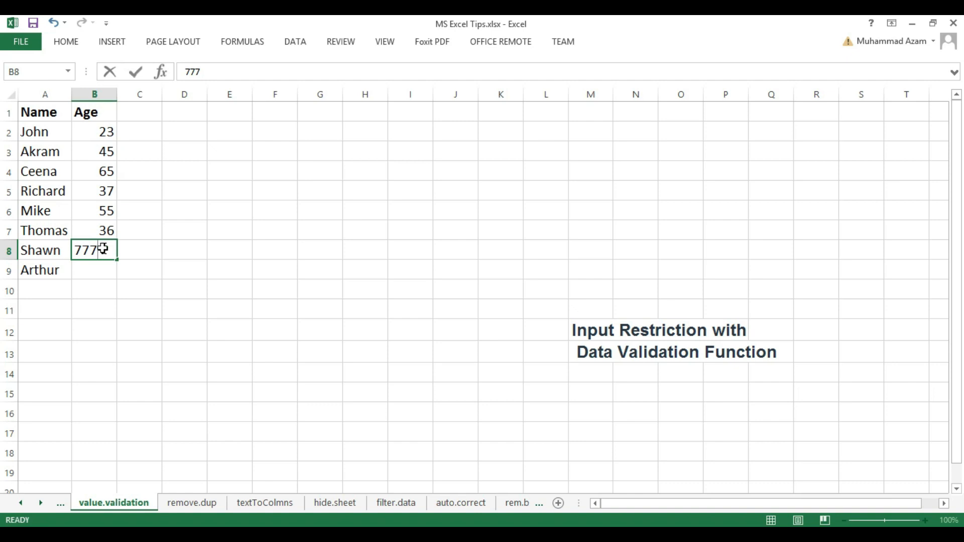
key("Return")
left_click(103, 249)
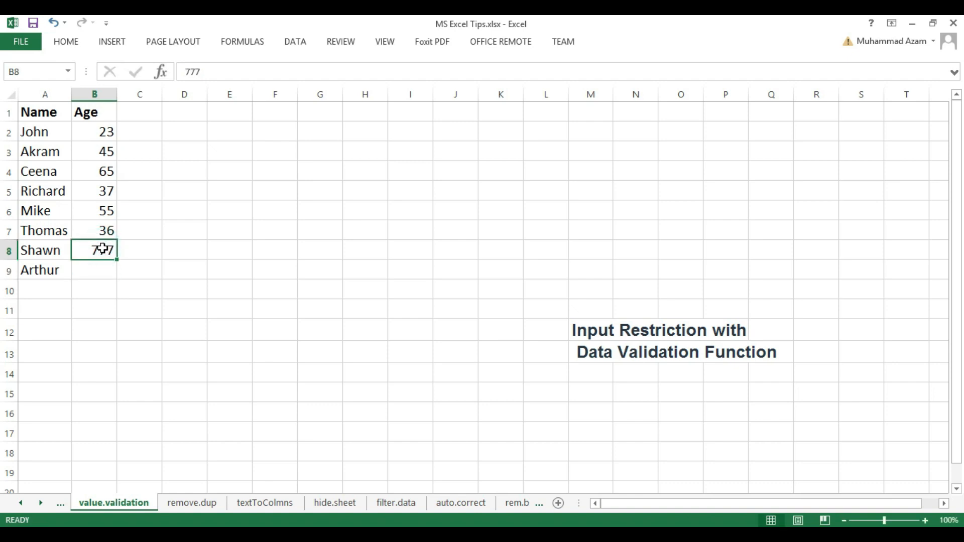
key("Delete")
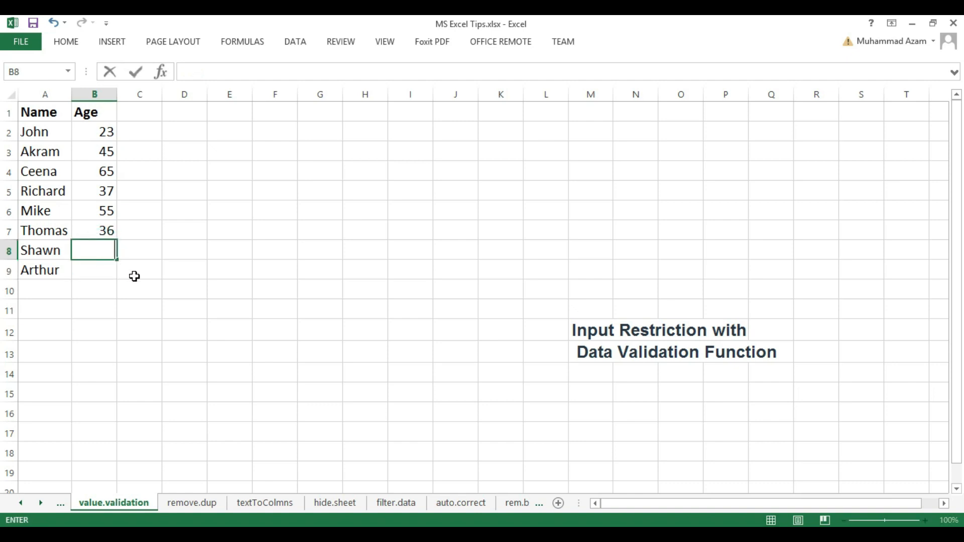
left_click(135, 276)
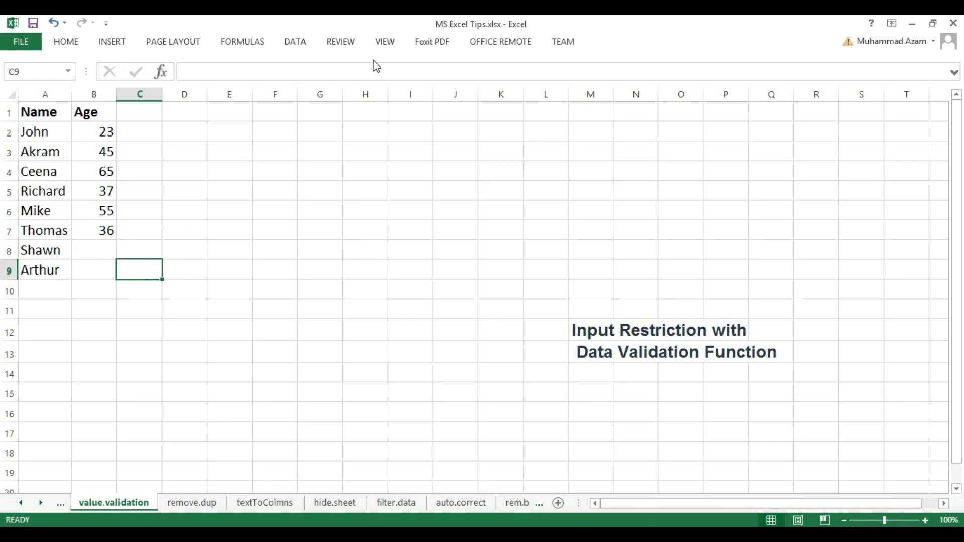
left_click(301, 42)
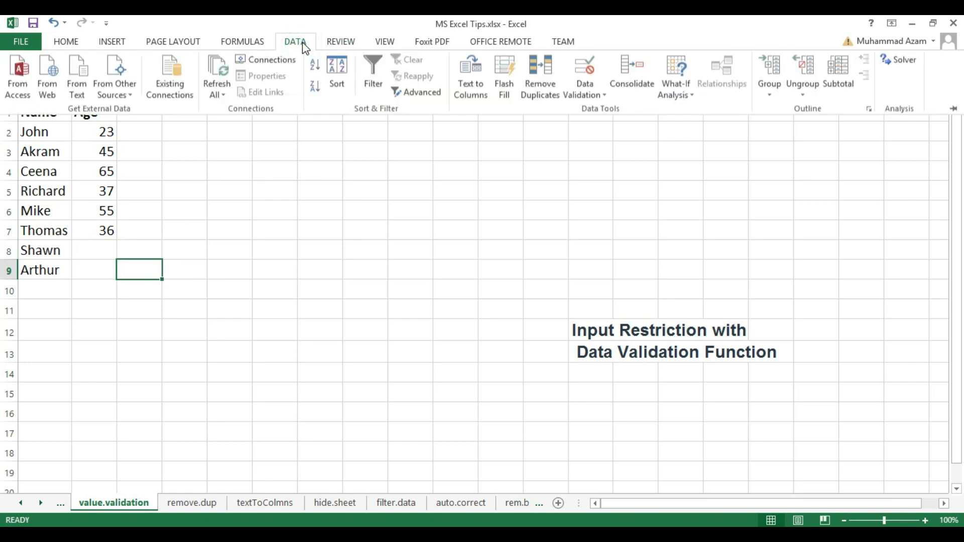
left_click(274, 196)
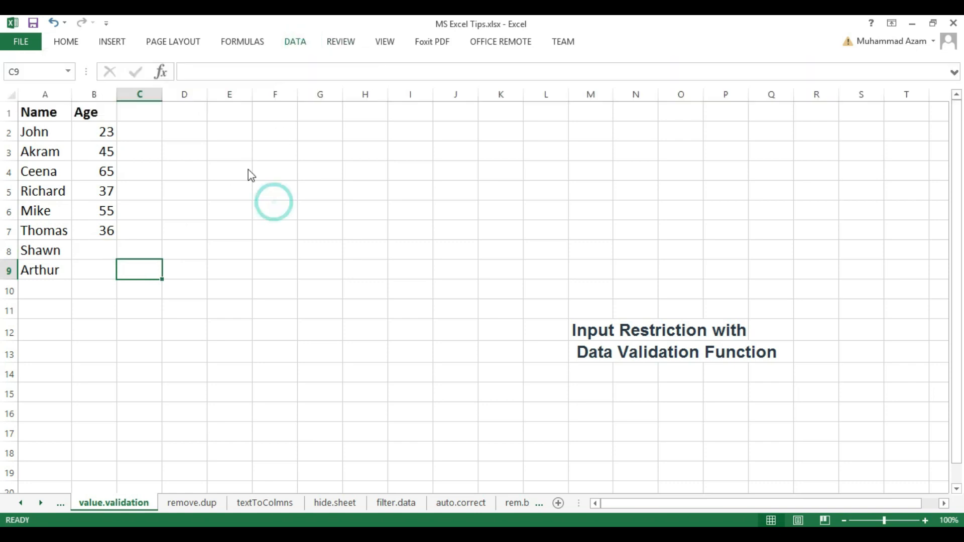
- Set a data validation rule on the whole Age column allowing only whole numbers between 1 and 100
left_click(94, 92)
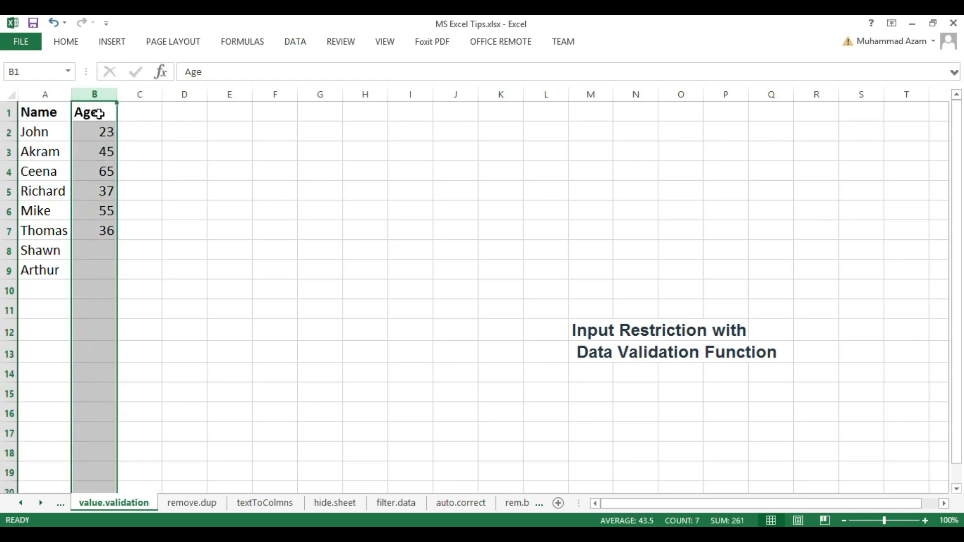
left_click(98, 113)
left_click(296, 42)
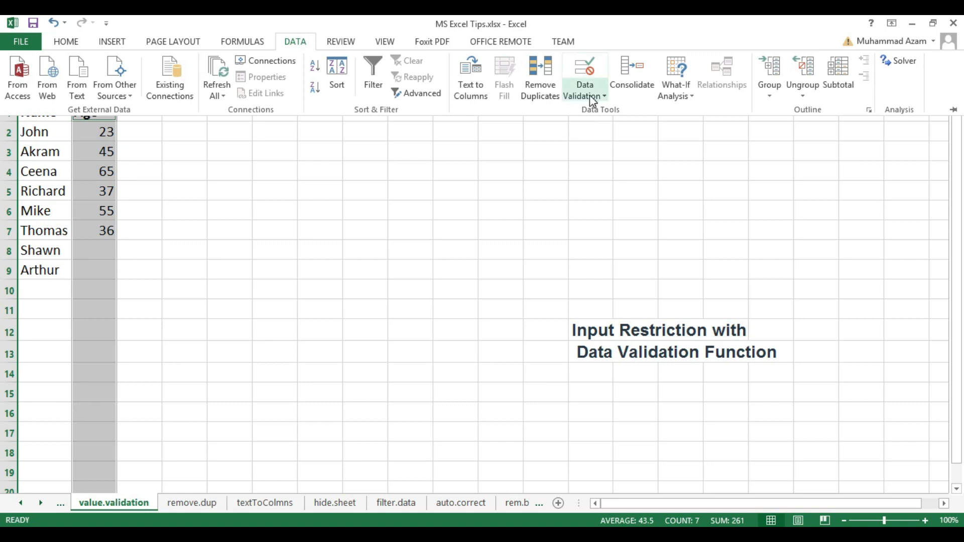
left_click(598, 98)
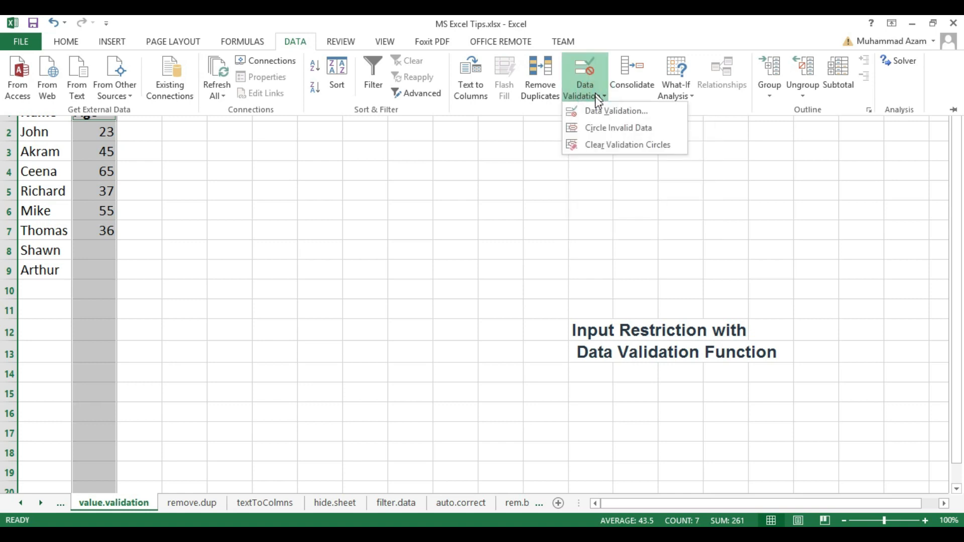
left_click(588, 110)
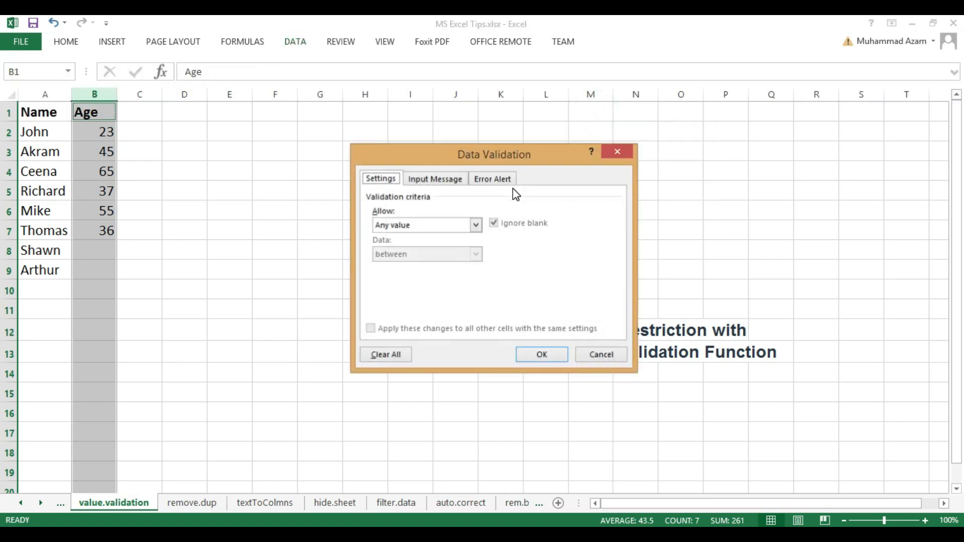
left_click(428, 226)
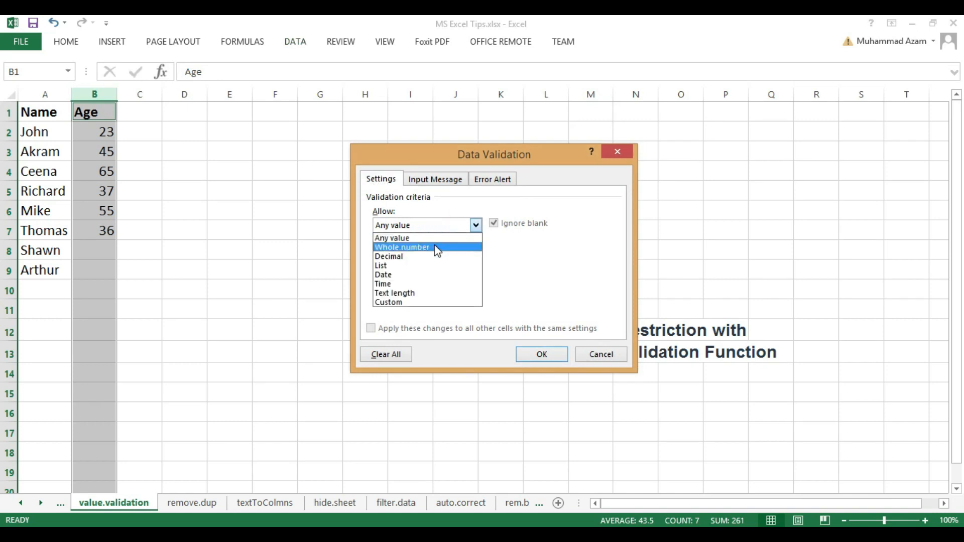
left_click(436, 248)
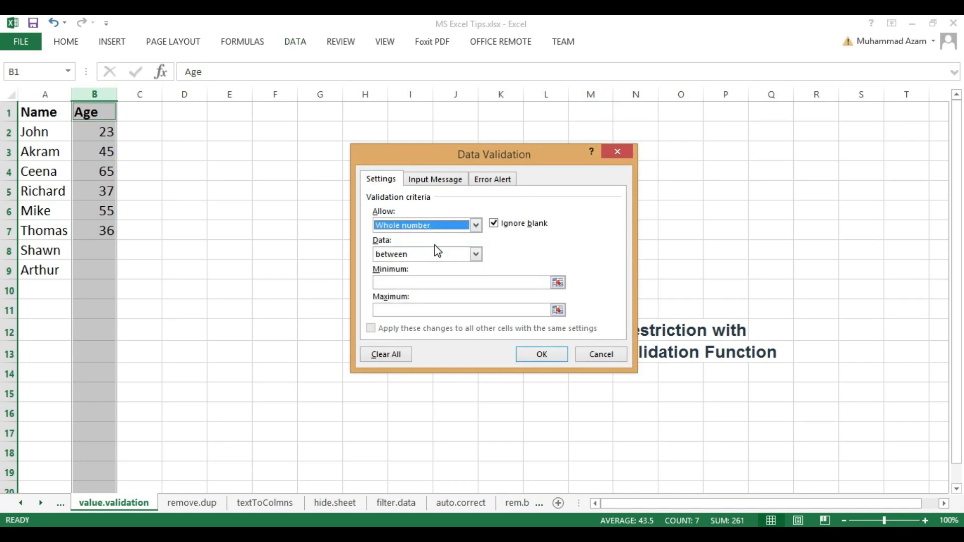
left_click(441, 282)
type("1")
left_click(446, 309)
type("100")
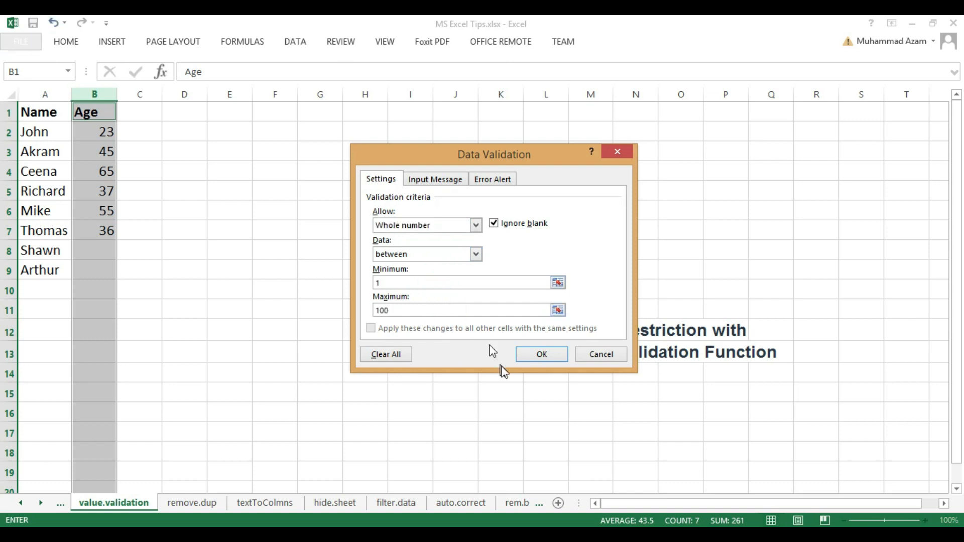
- Add an input message titled "Hint" with the text "Enter bw 1 & 100" and apply the validation
left_click(452, 179)
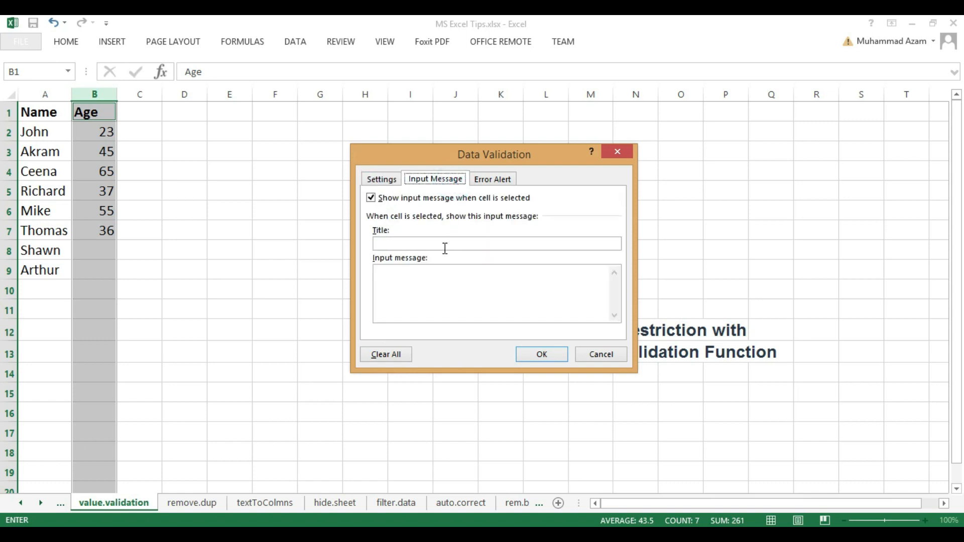
left_click(443, 245)
type("Hint")
key("Tab")
type("Enter bw 1")
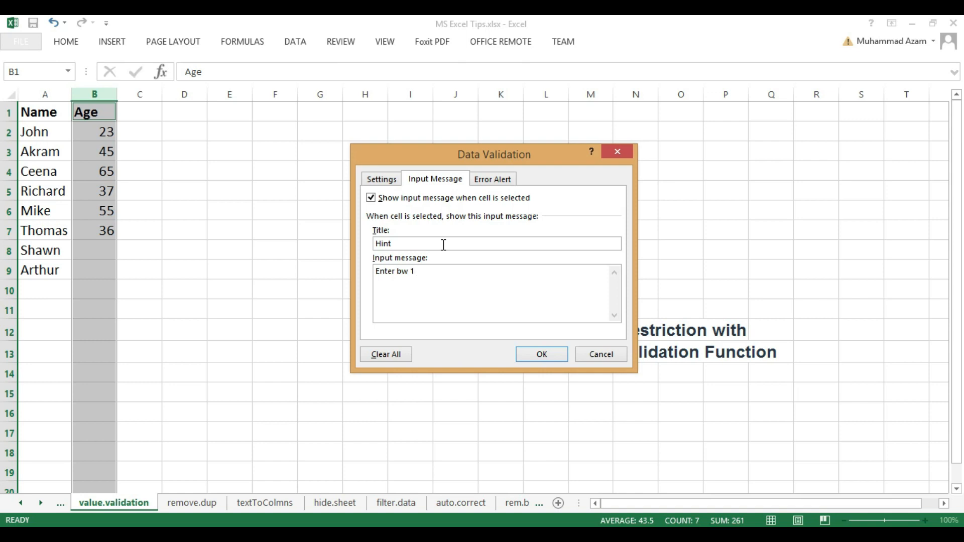
type(" & 100")
left_click(549, 353)
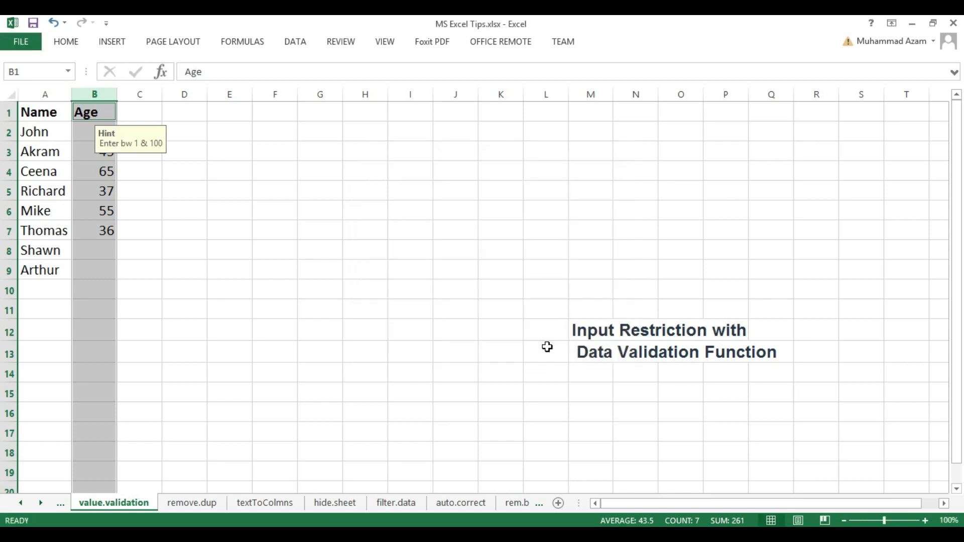
- Test the validation on the Age column by trying to enter 7777 in cell B8
left_click(202, 287)
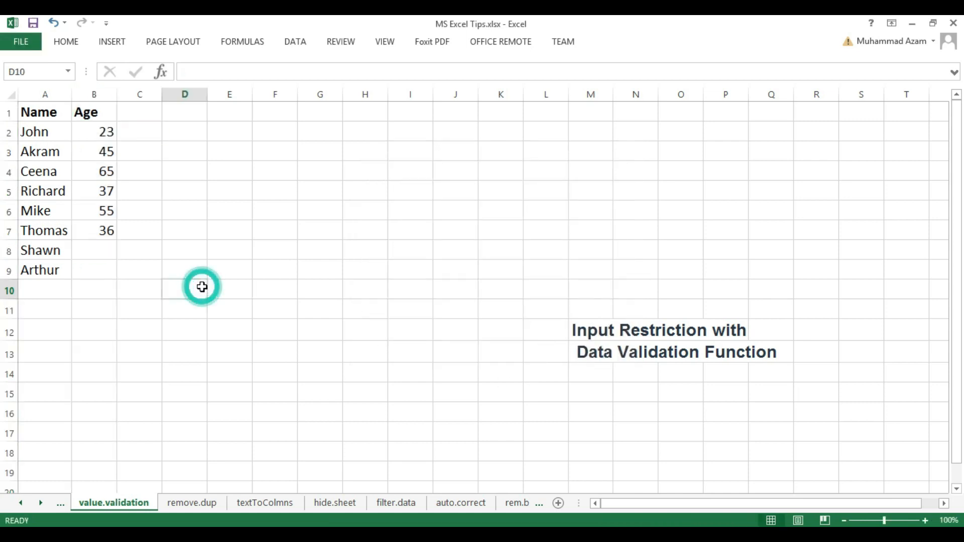
left_click(97, 165)
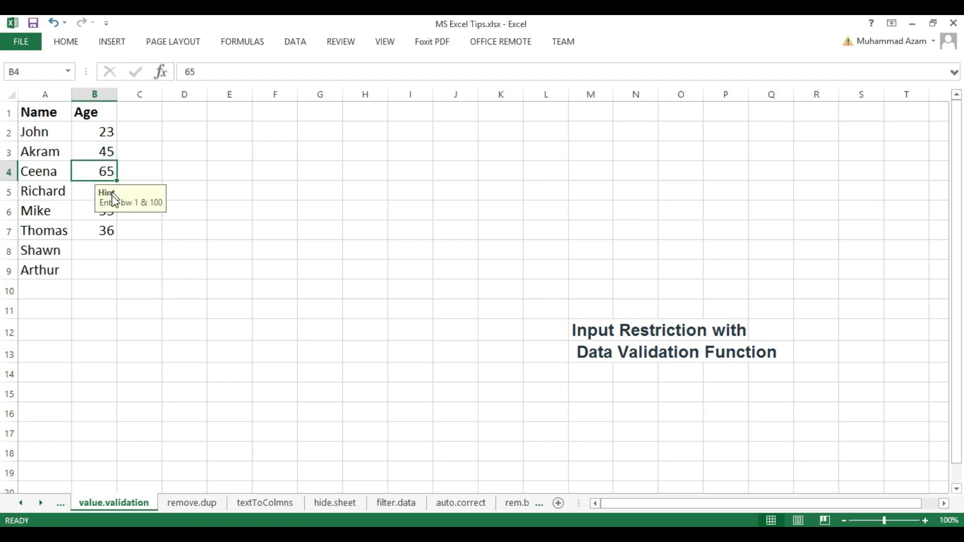
left_click(91, 251)
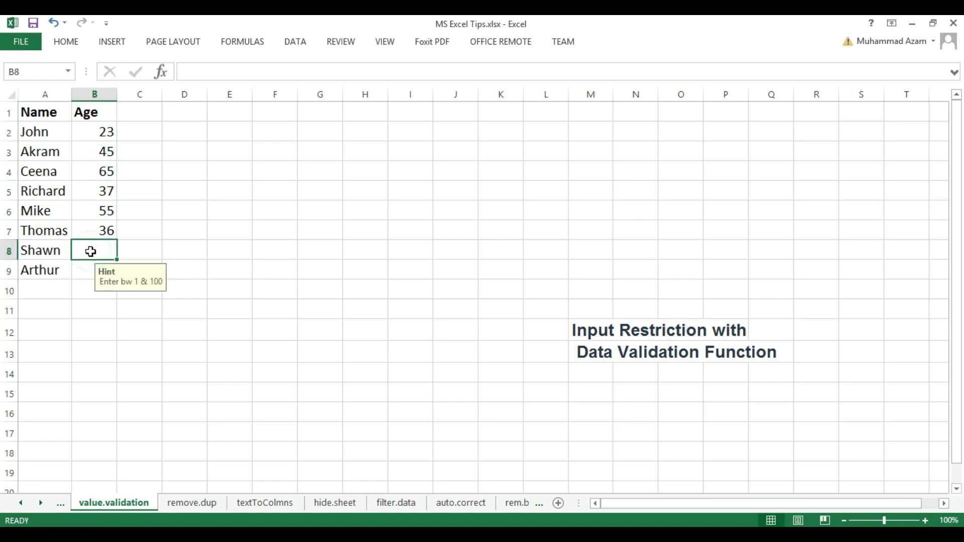
type("7777")
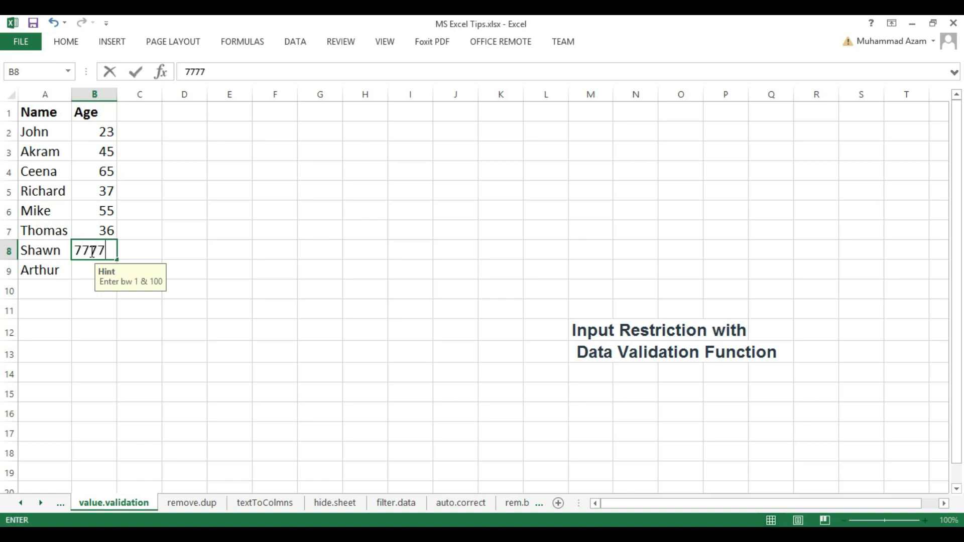
key("Return")
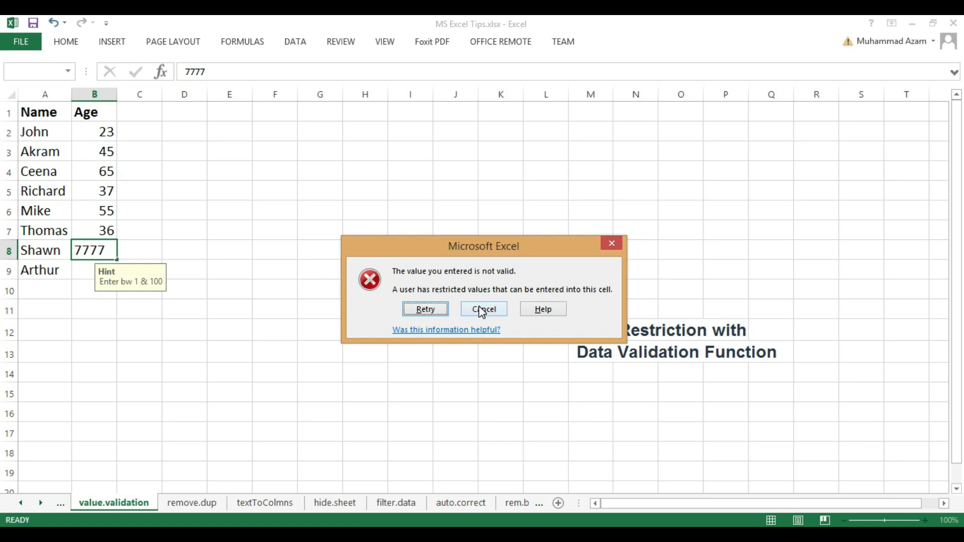
- Retry the entry in cell B8 with the age 67
left_click(435, 308)
type("67")
key("Return")
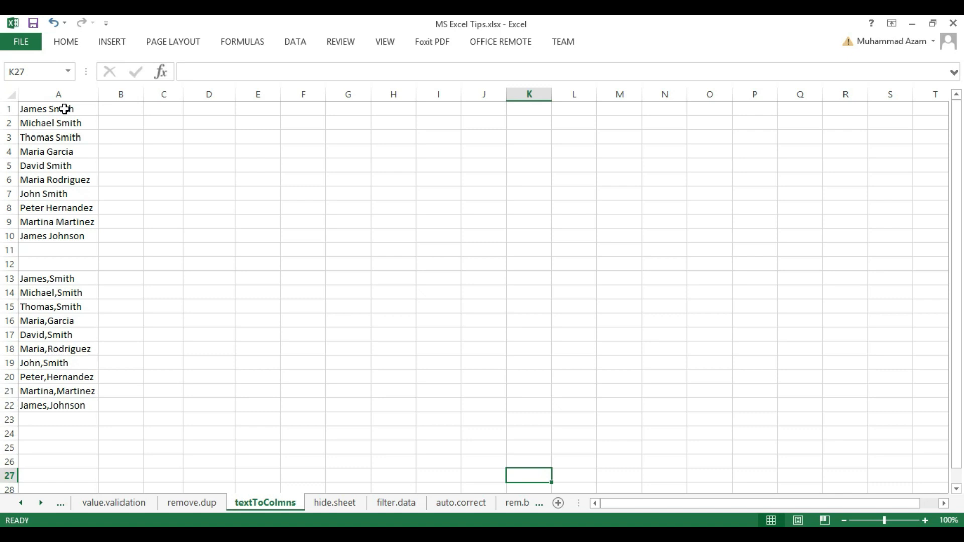
- Start Text to Columns on the names in A1:A10 as delimited data, with space as the only delimiter
left_click_drag(65, 108, 83, 237)
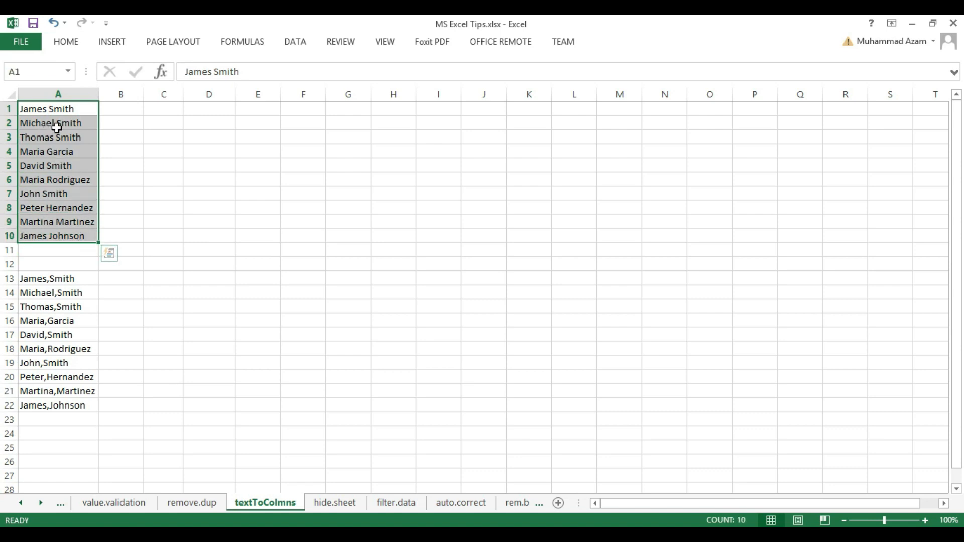
left_click(295, 41)
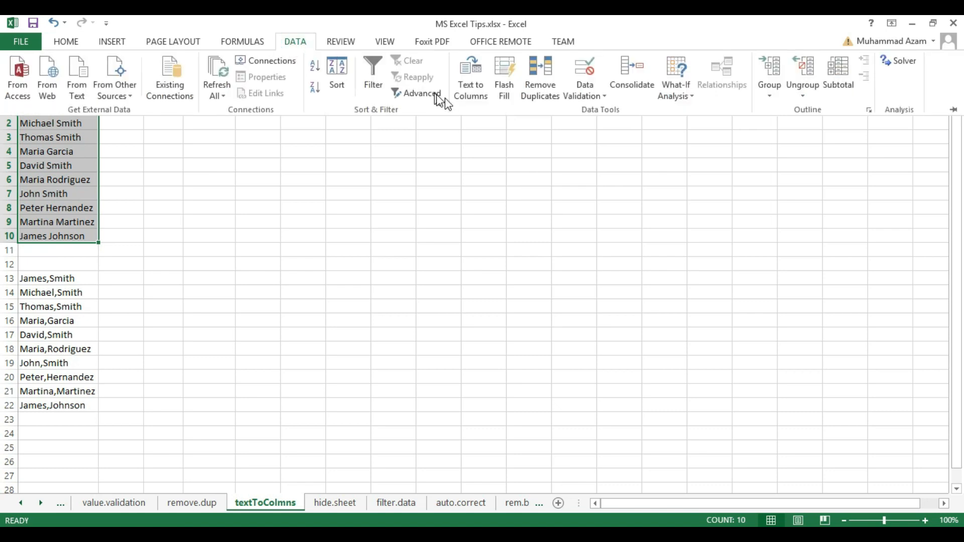
left_click(463, 83)
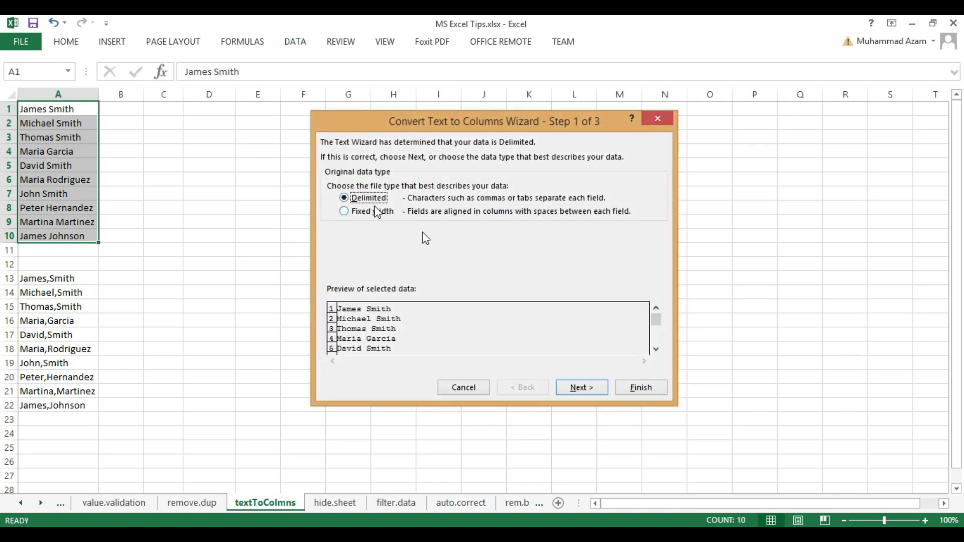
left_click(577, 388)
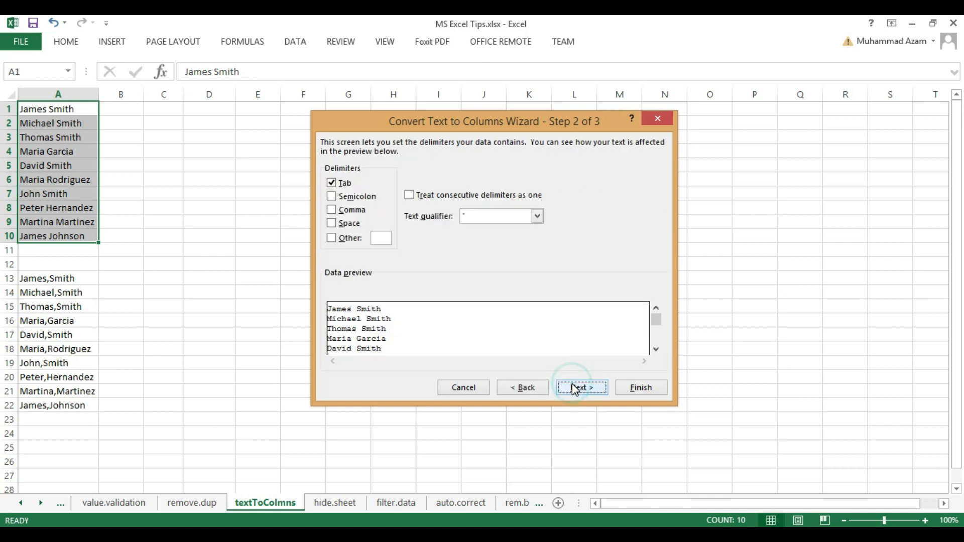
left_click(330, 223)
left_click(331, 183)
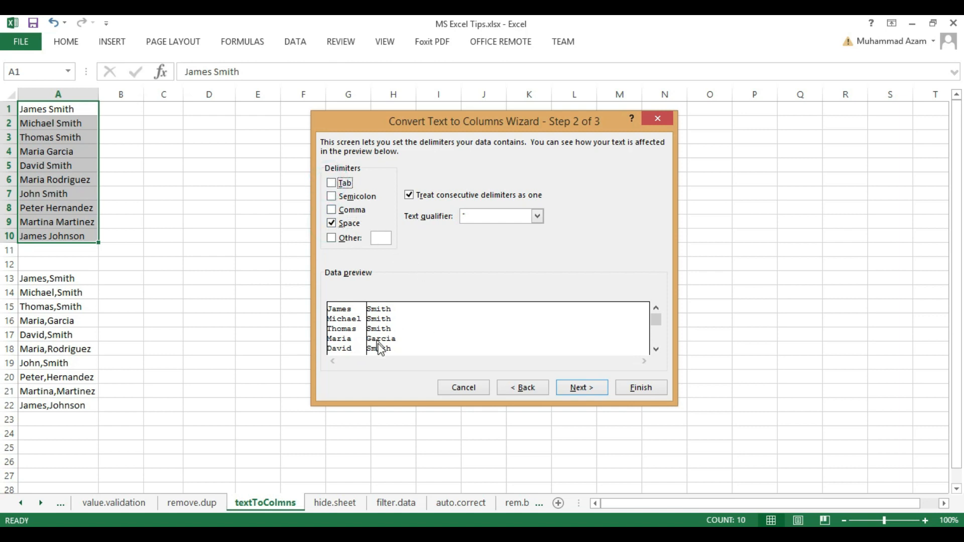
- Set the destination of the split names to cell D1 and finish the conversion
left_click(581, 389)
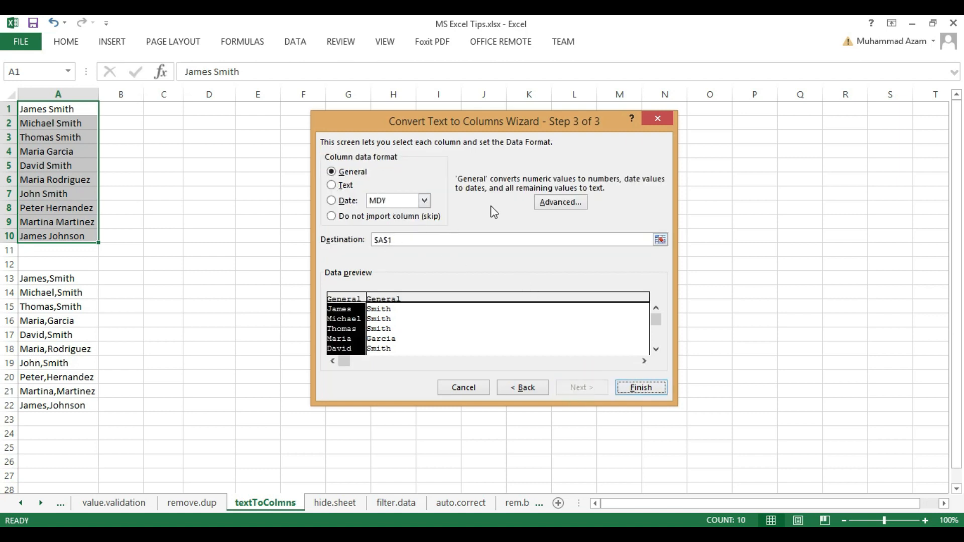
left_click(662, 238)
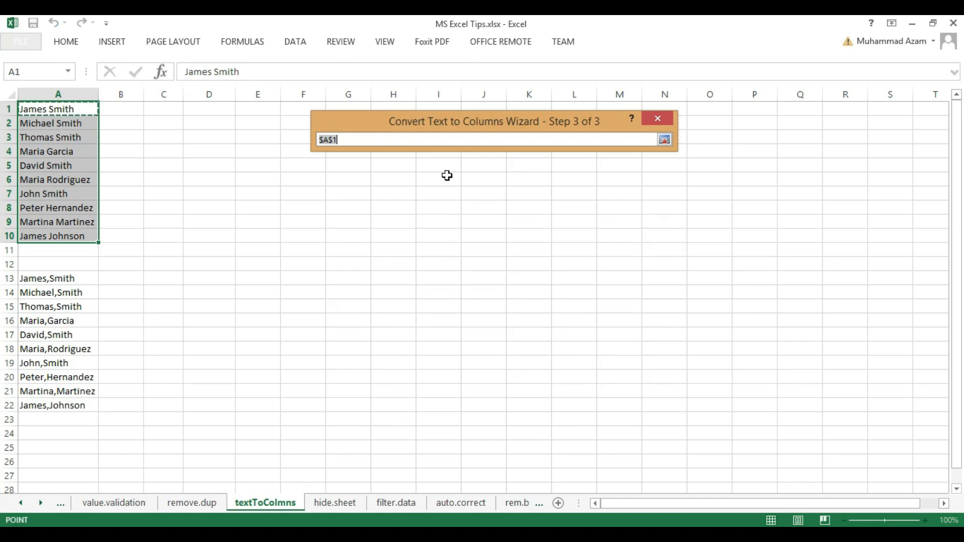
left_click(199, 112)
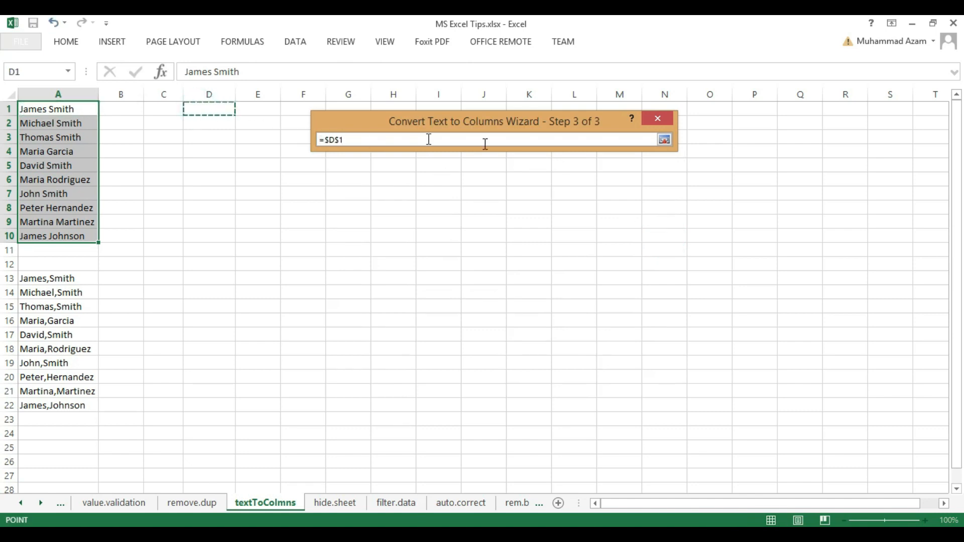
left_click(664, 141)
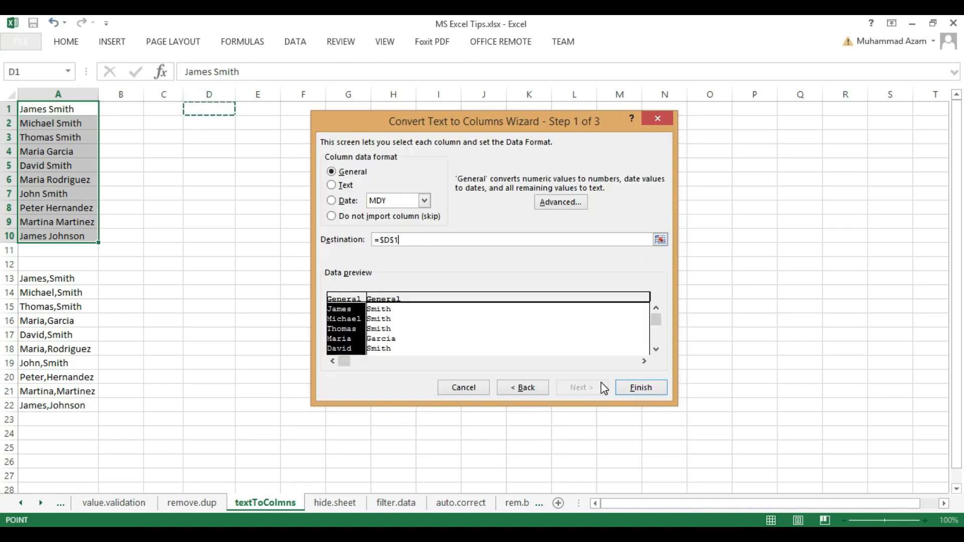
left_click(641, 388)
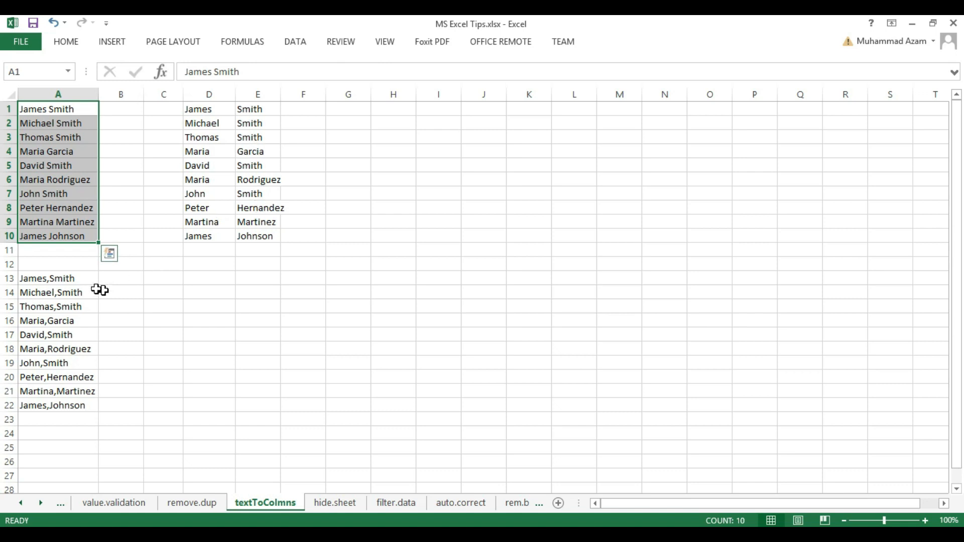
- Start Text to Columns on the names in A13:A22 as delimited data, with comma instead of space as the delimiter
left_click_drag(73, 277, 83, 405)
left_click(296, 42)
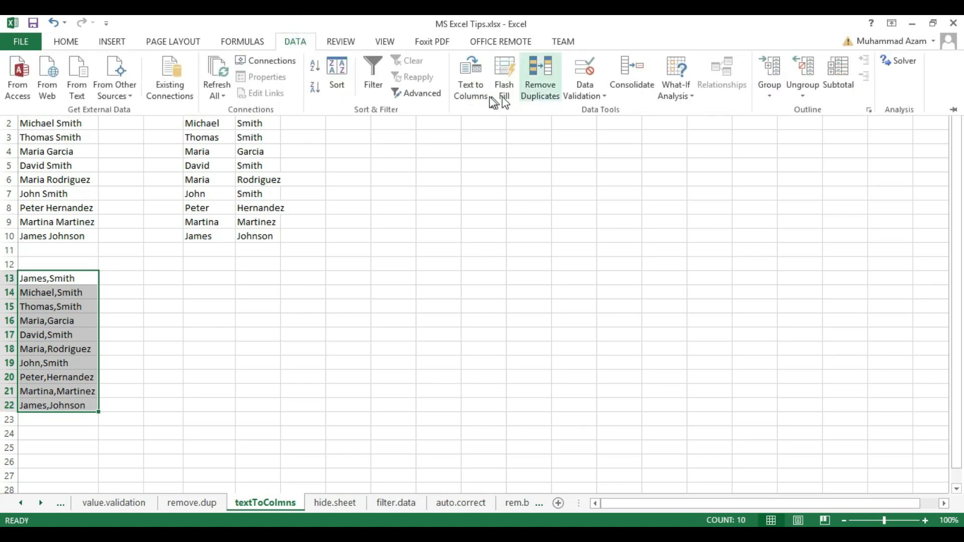
left_click(470, 76)
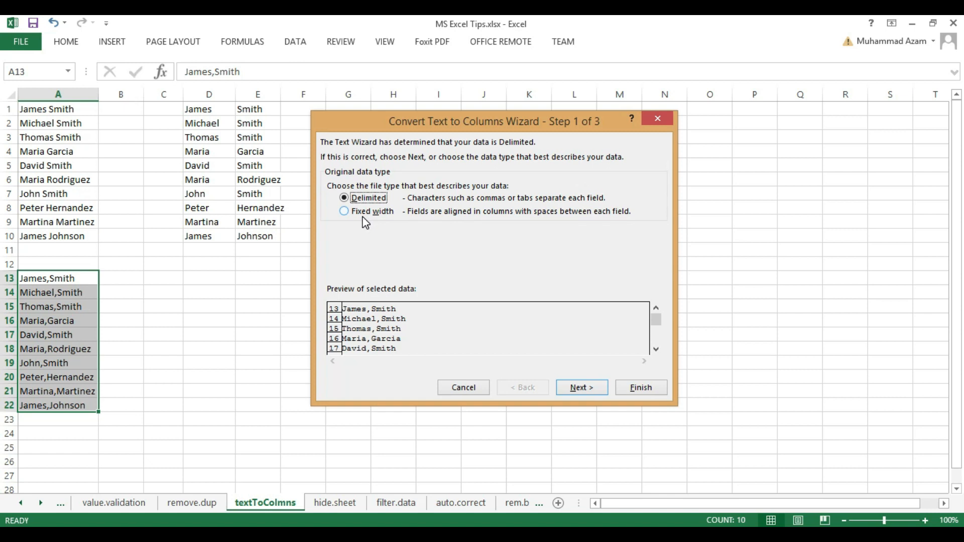
left_click(580, 387)
left_click(332, 209)
left_click(331, 223)
left_click(584, 388)
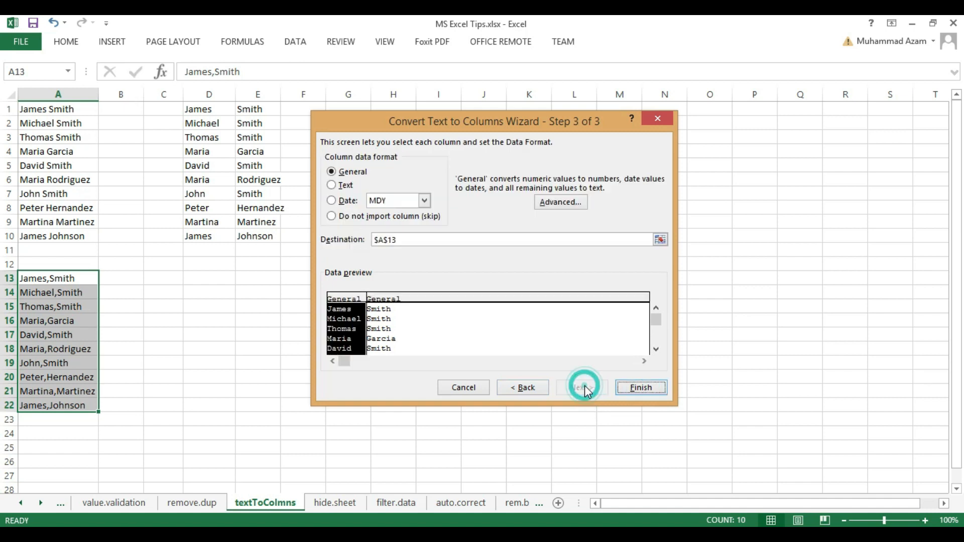
- Set the destination of the split comma-separated names to cell D13 and finish the conversion
left_click(659, 239)
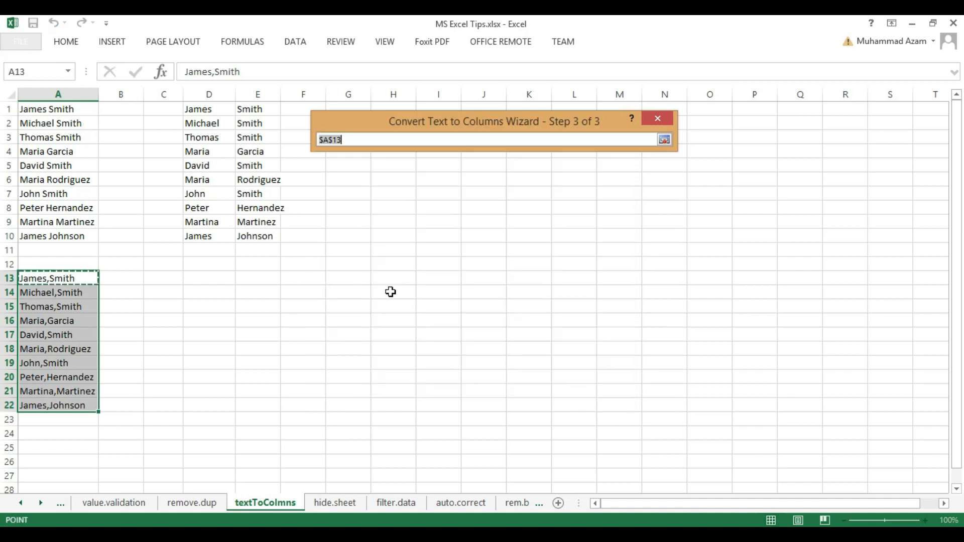
left_click(209, 280)
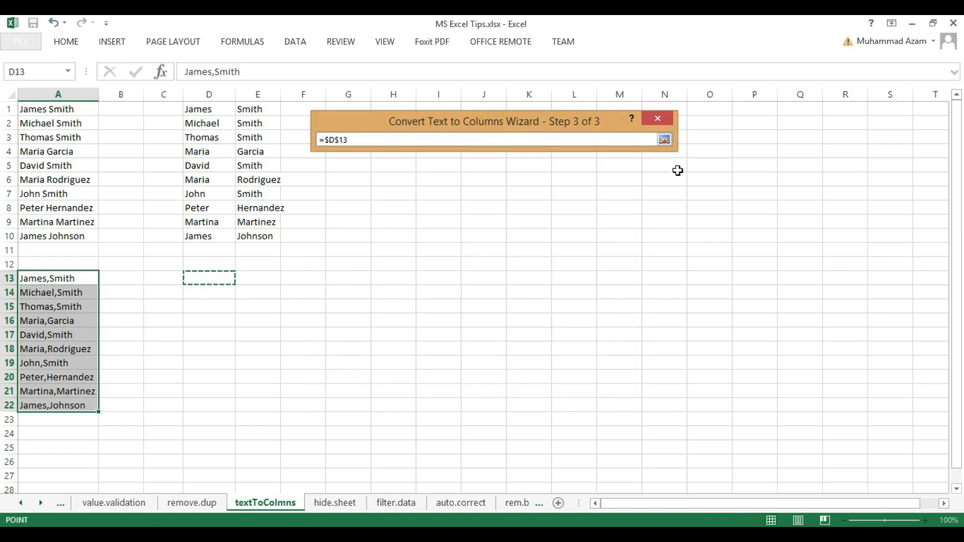
left_click(664, 140)
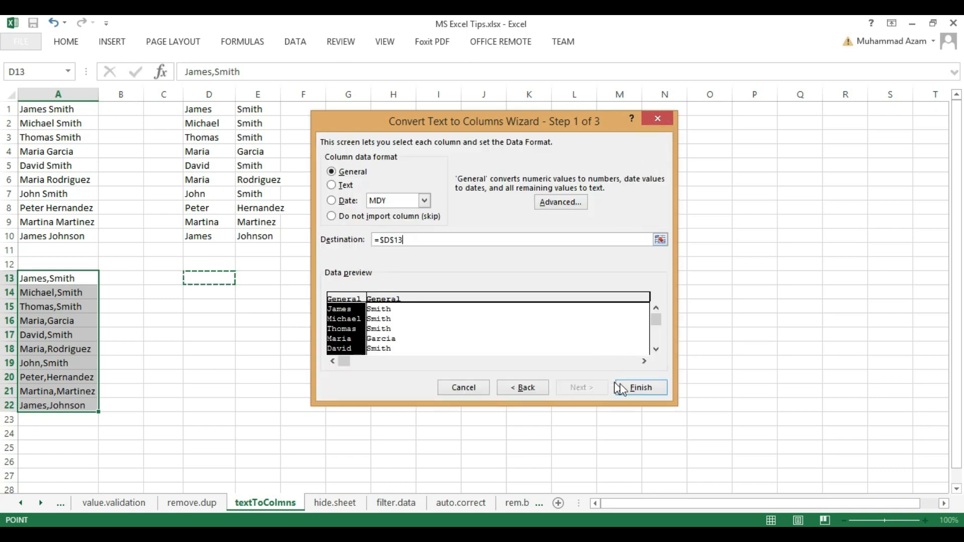
left_click(639, 387)
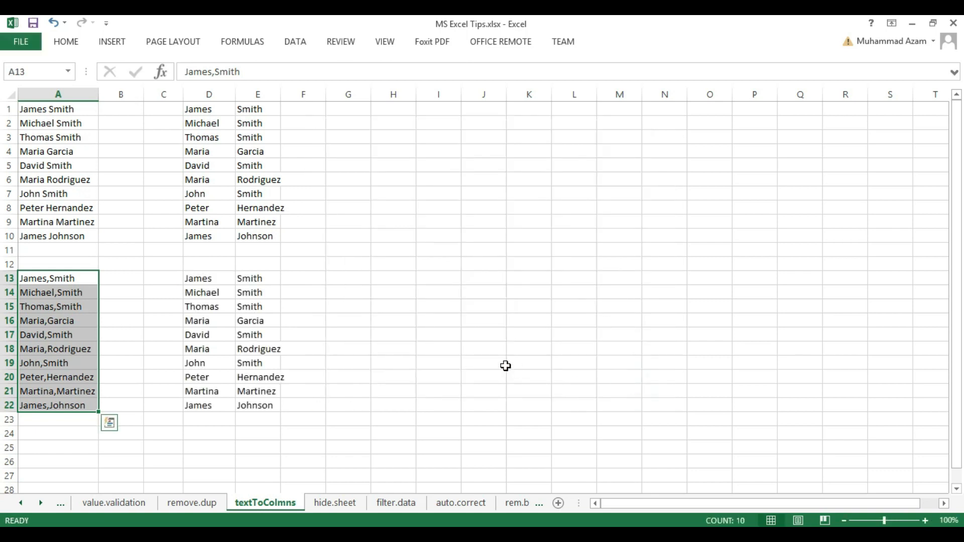
left_click(394, 361)
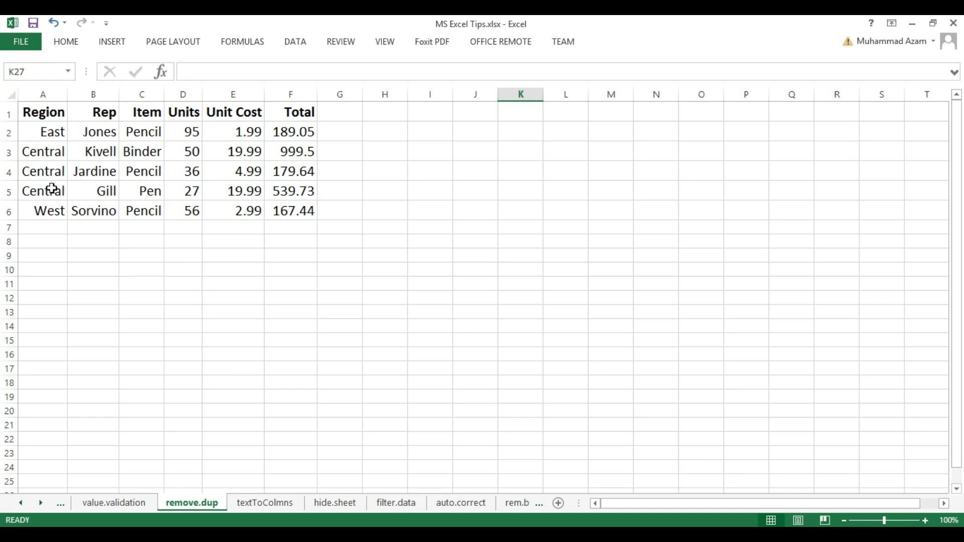
- On the remove.dup sheet, copy the West region row A6:F6 into rows 7 and 8 as duplicates
left_click(45, 210)
left_click_drag(64, 210, 286, 211)
key("ctrl+c")
left_click(54, 229)
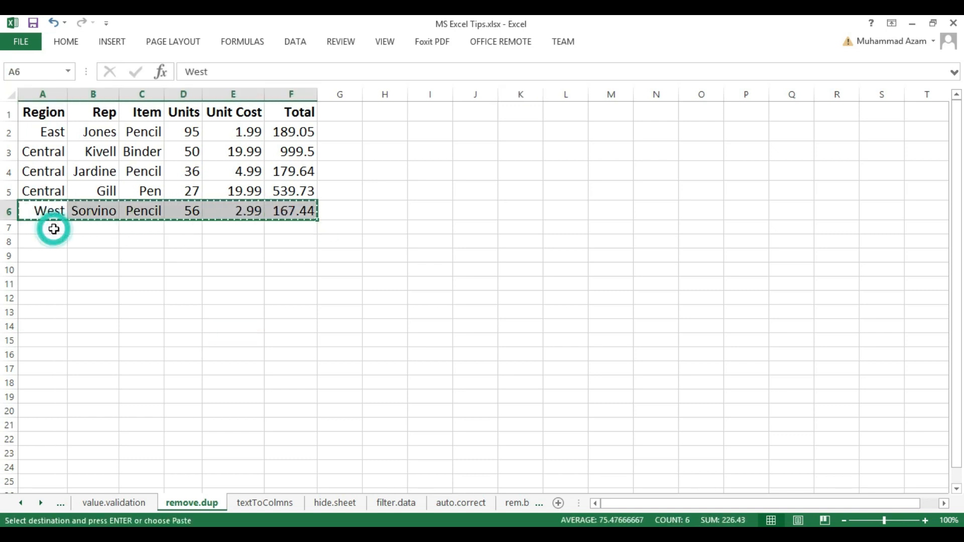
key("ctrl+v")
left_click(41, 246)
key("ctrl+v")
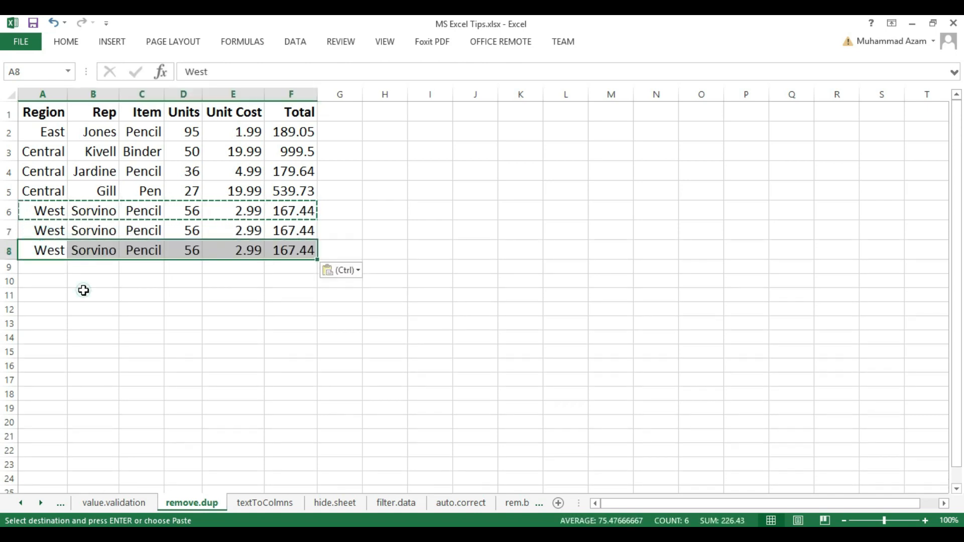
left_click(83, 291)
double_click(84, 290)
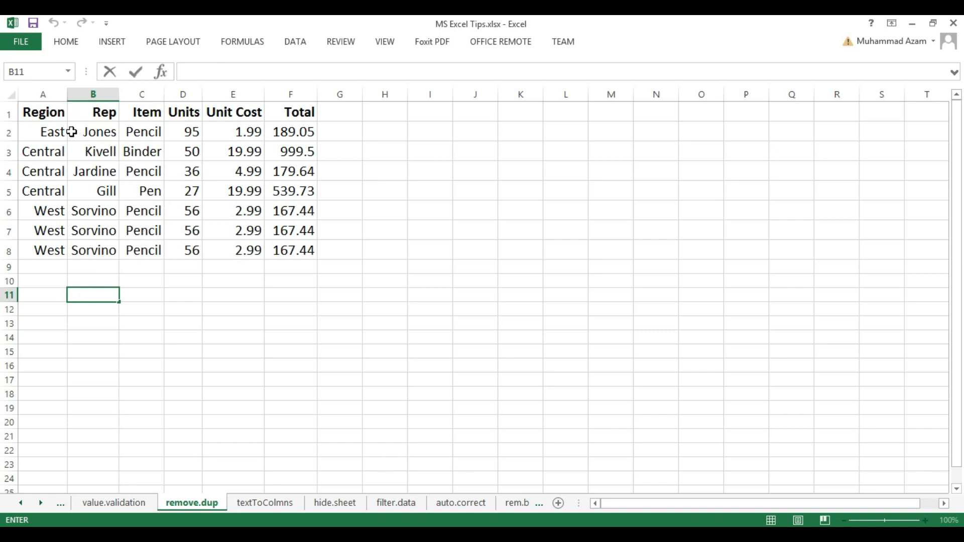
- Remove duplicate rows from the whole sheet, comparing all columns from Region to Total and treating the first row as headers
left_click(9, 93)
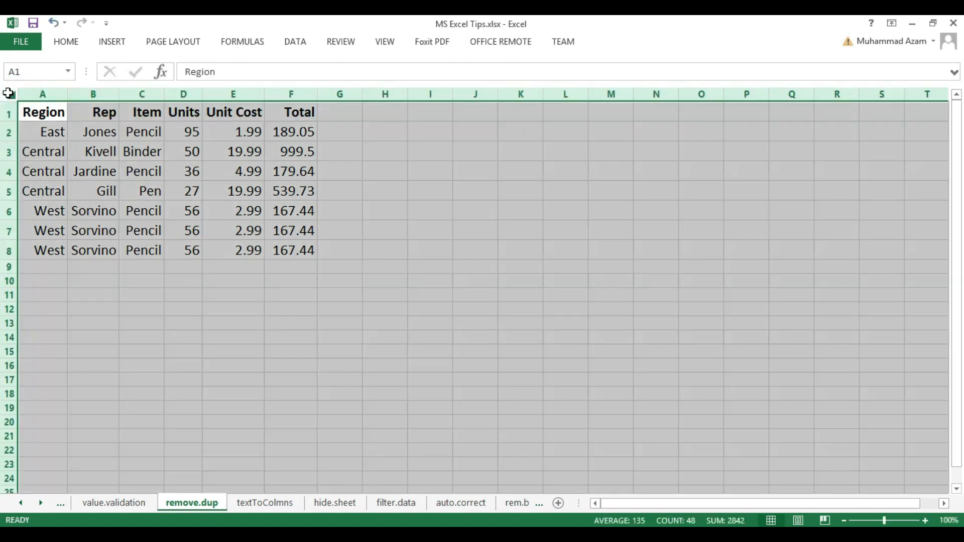
left_click(297, 44)
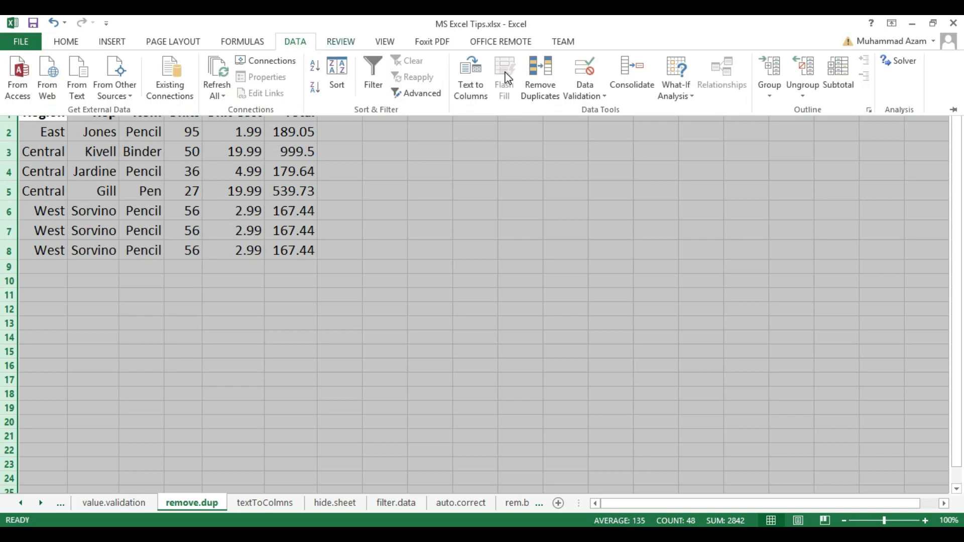
left_click(539, 79)
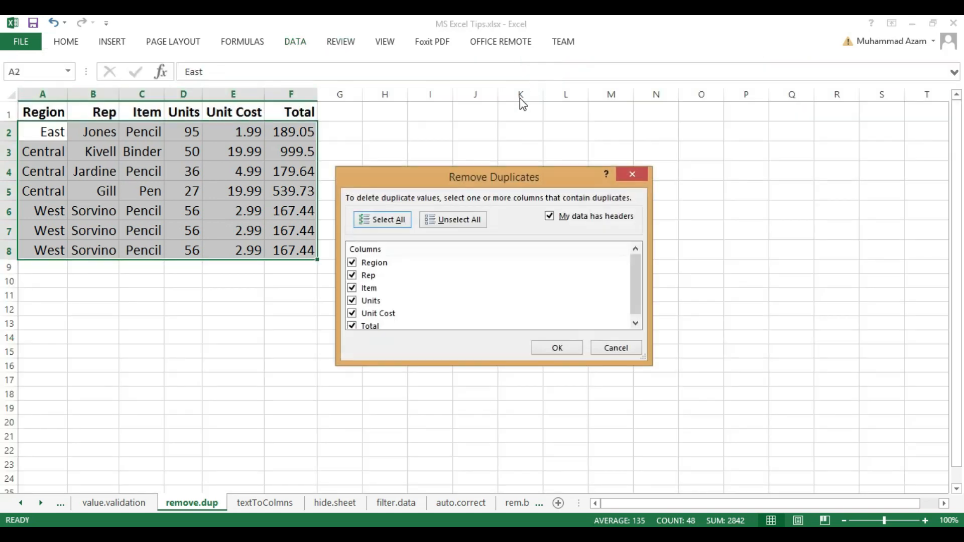
mouse_move(638, 279)
left_mouse_down()
mouse_move(642, 291)
mouse_move(637, 268)
mouse_move(640, 277)
left_mouse_up()
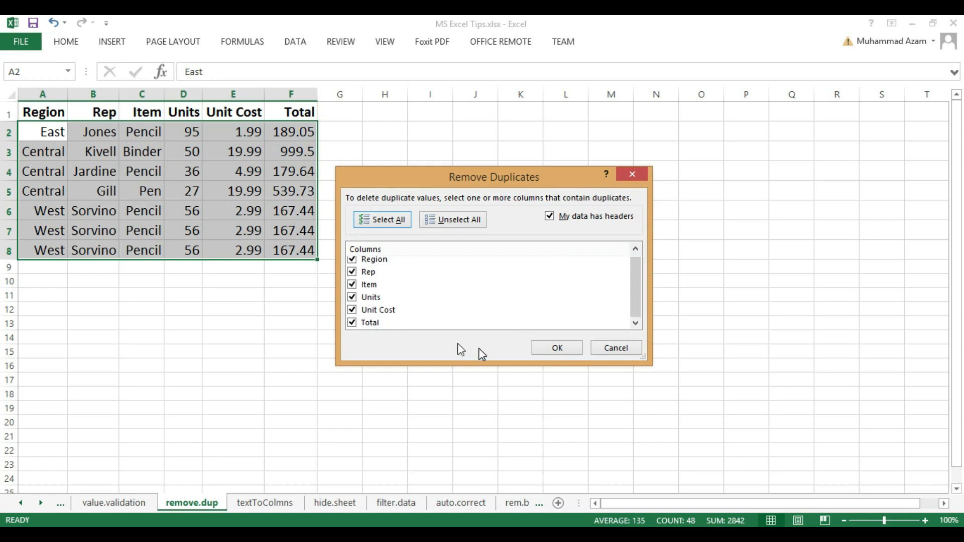
left_click(556, 353)
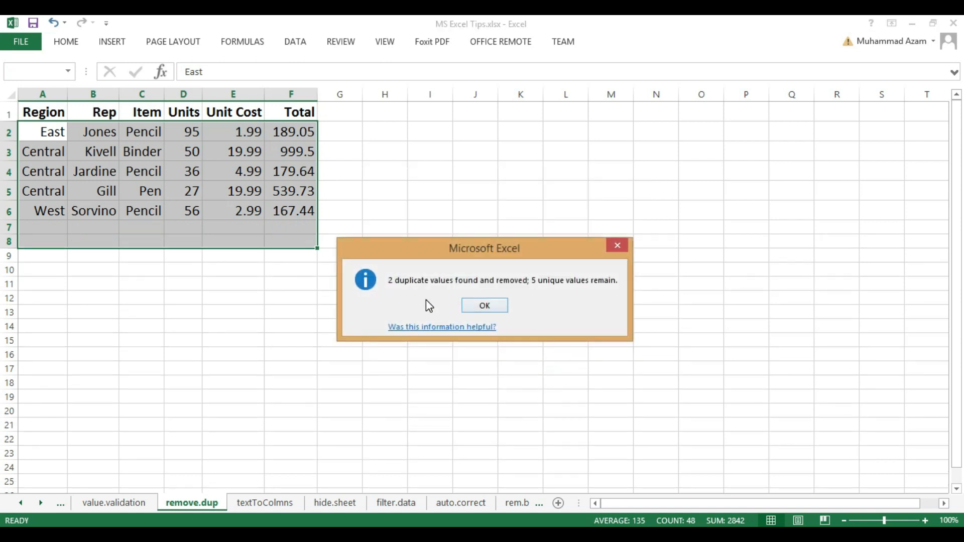
left_click(497, 306)
key("ctrl+a")
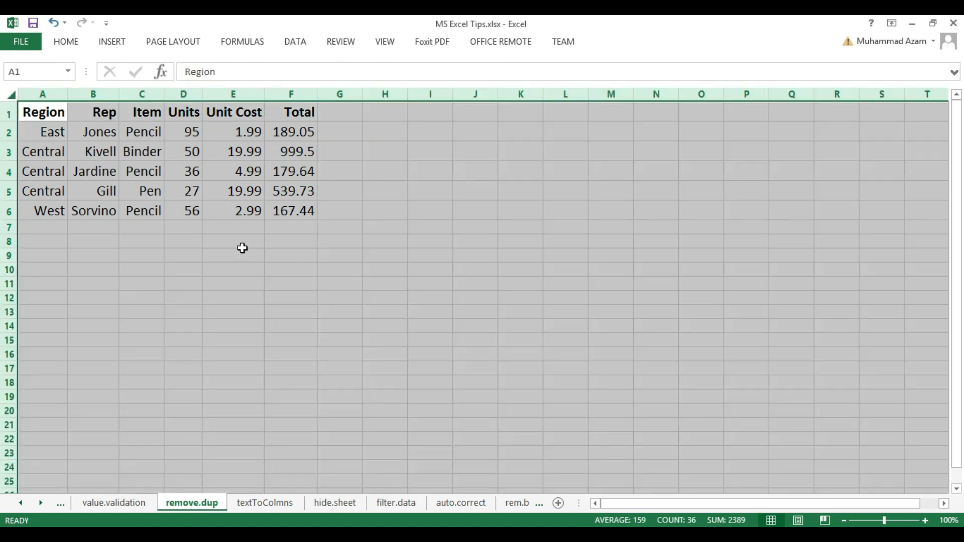
left_click(135, 230)
left_click_drag(49, 228, 317, 256)
left_click(385, 241)
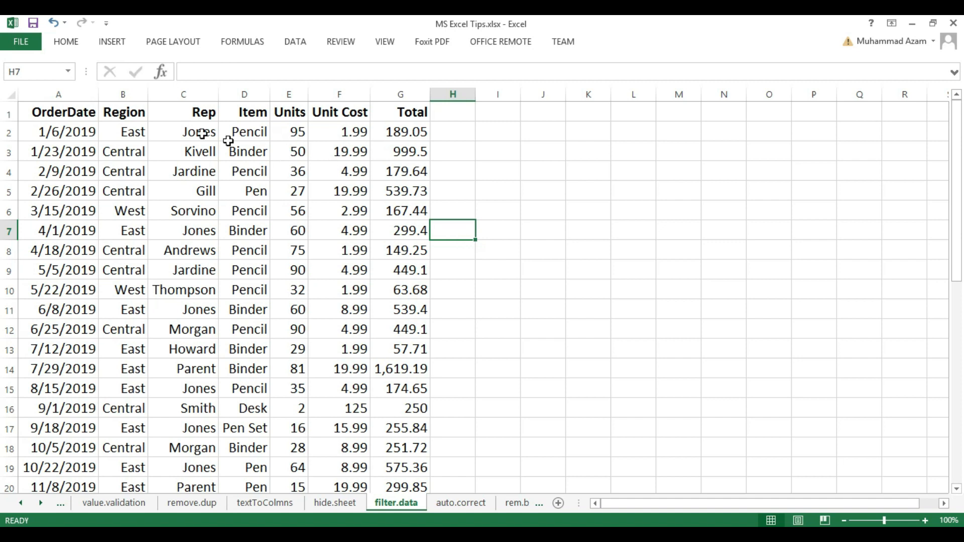
- Add filters to the order table on the filter.data sheet and show only the Central region
left_click(11, 94)
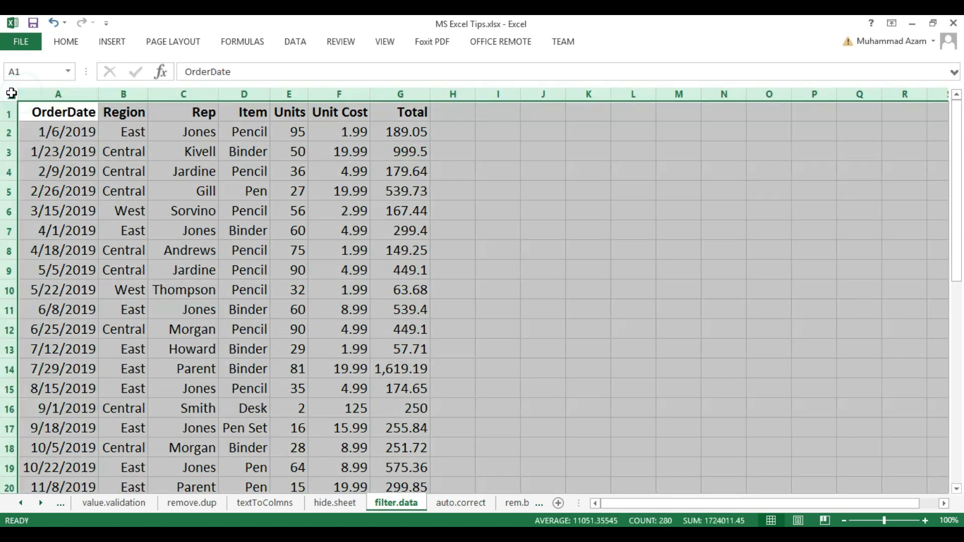
left_click(300, 46)
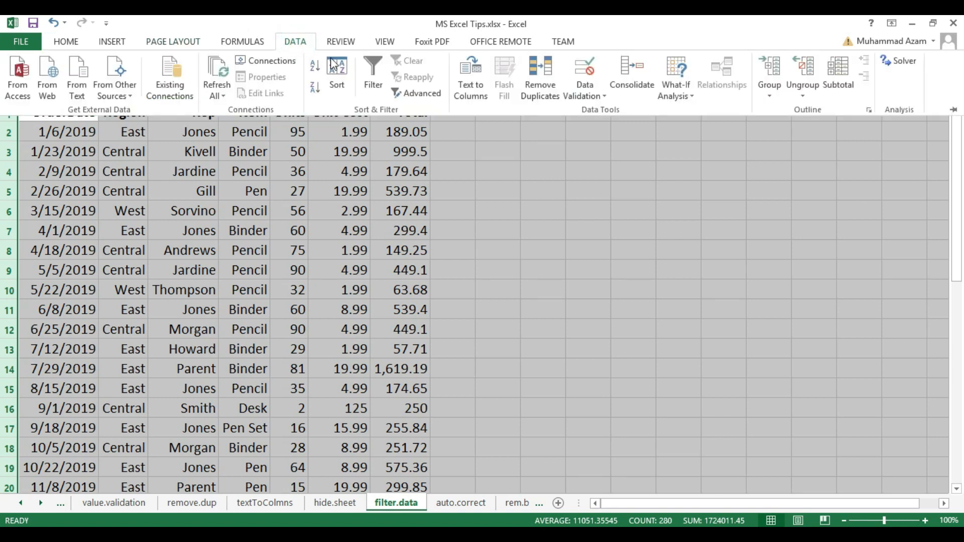
left_click(375, 78)
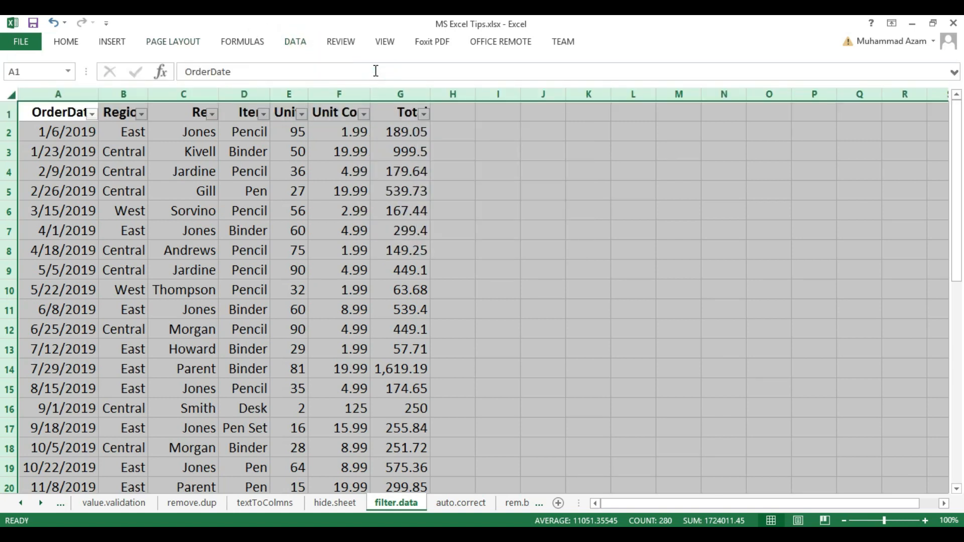
left_click(141, 114)
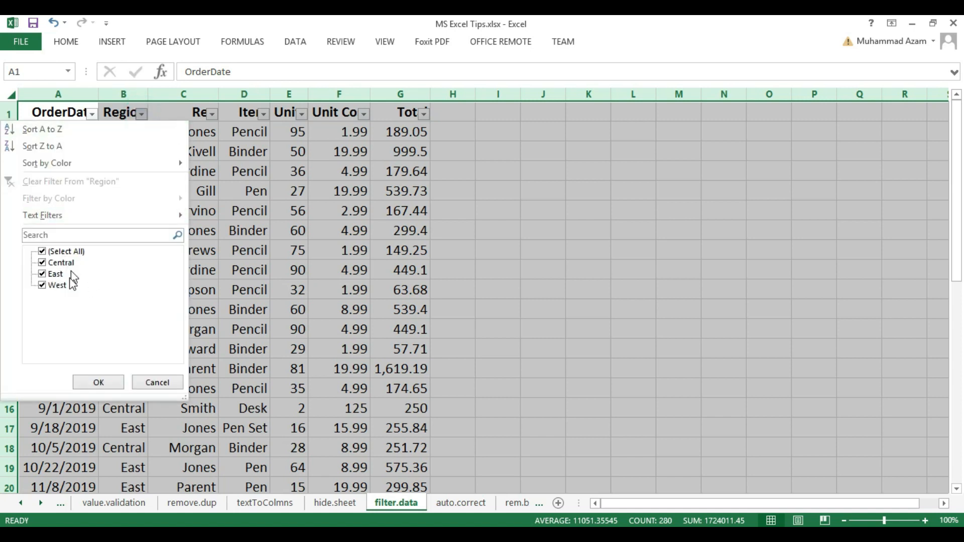
left_click(42, 251)
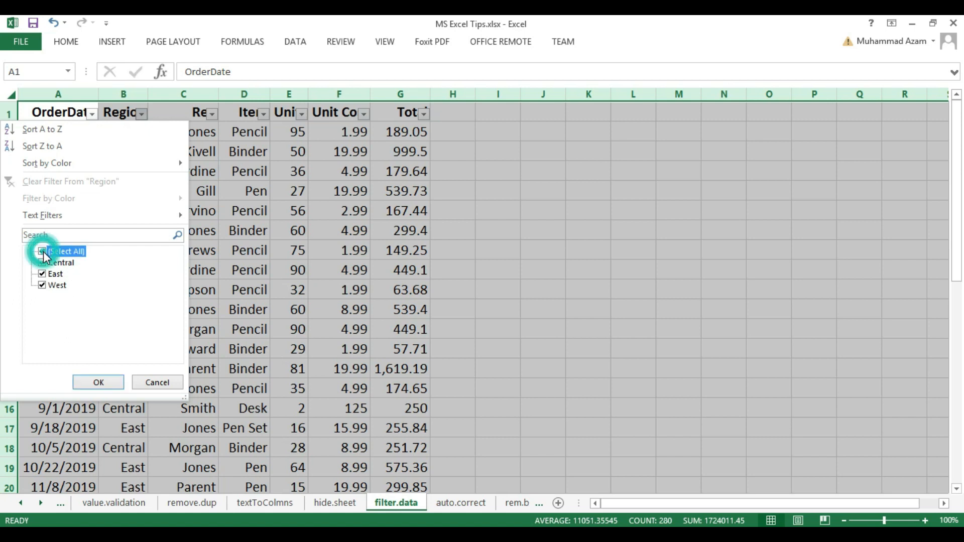
left_click(43, 262)
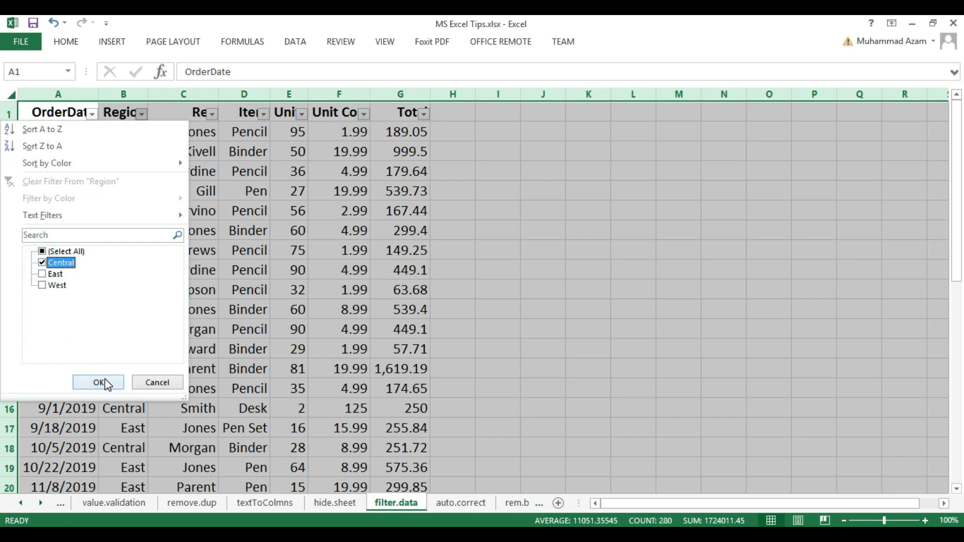
left_click(106, 383)
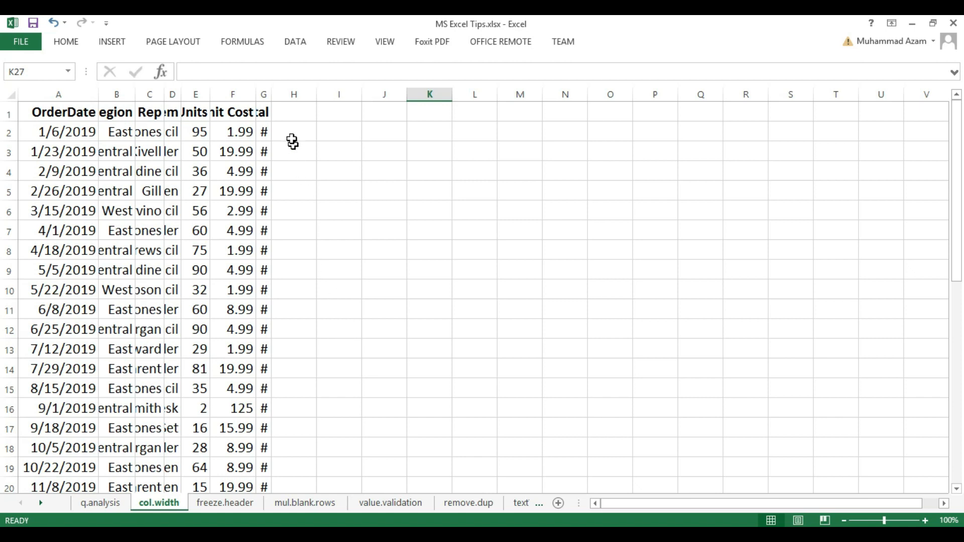
- On the col.width sheet, auto-fit the Total column's width, and auto-fit all columns of the sheet to their contents
double_click(270, 94)
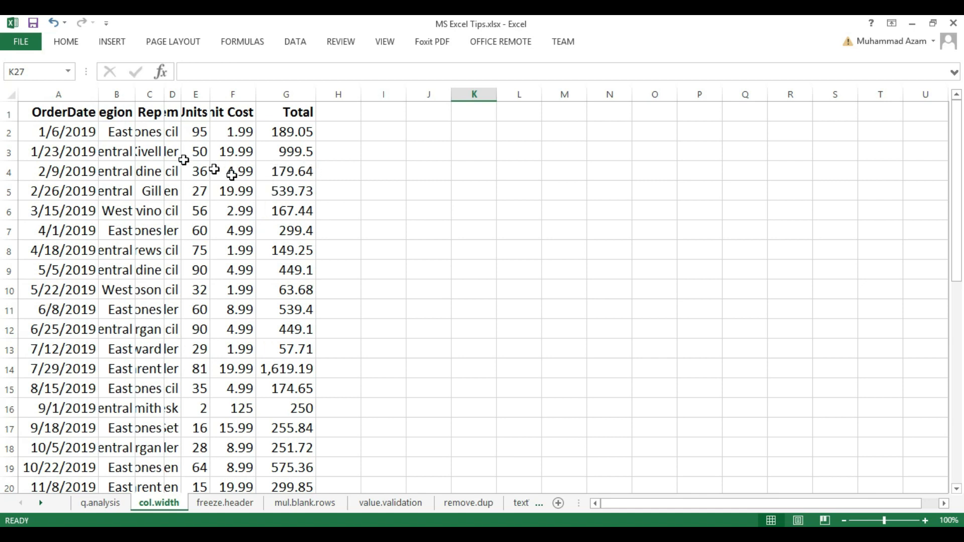
left_click_drag(61, 115, 302, 290)
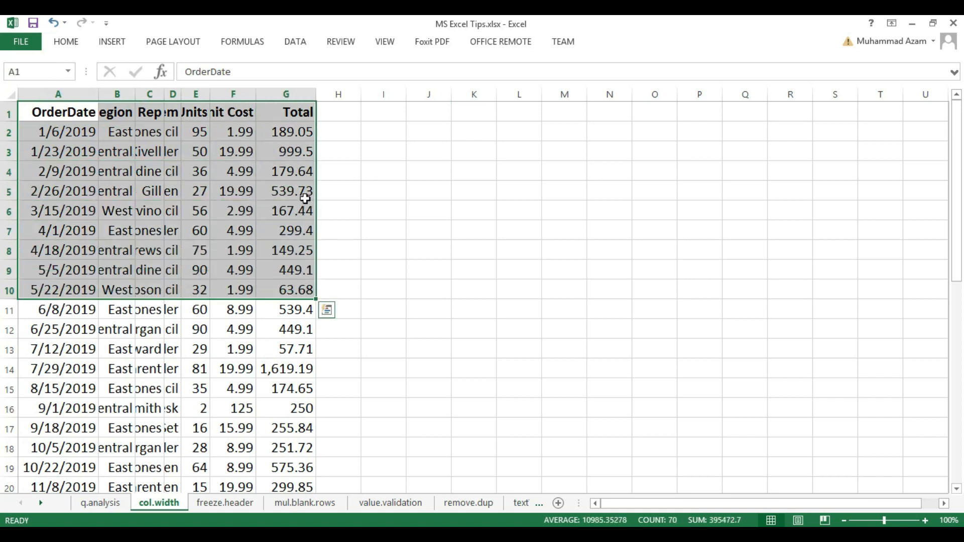
left_click(325, 164)
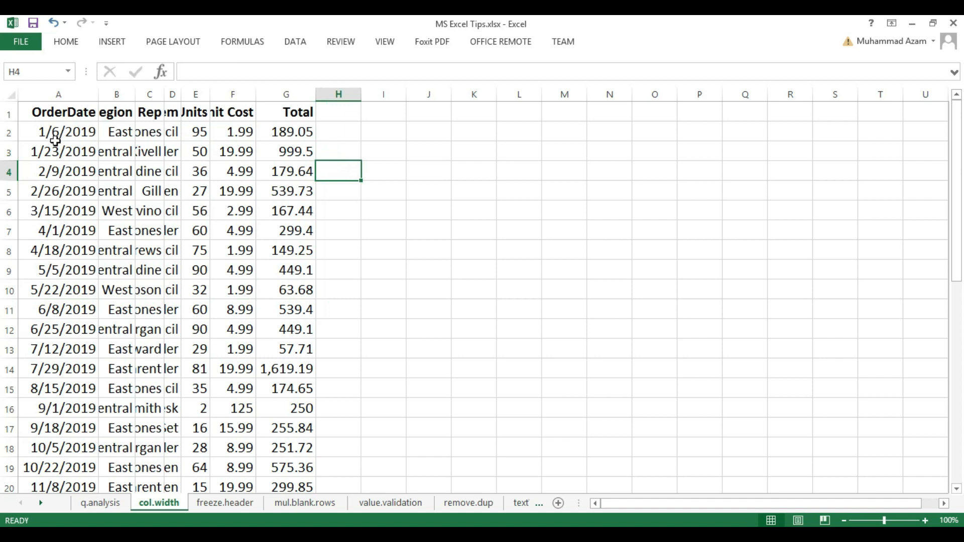
left_click(11, 93)
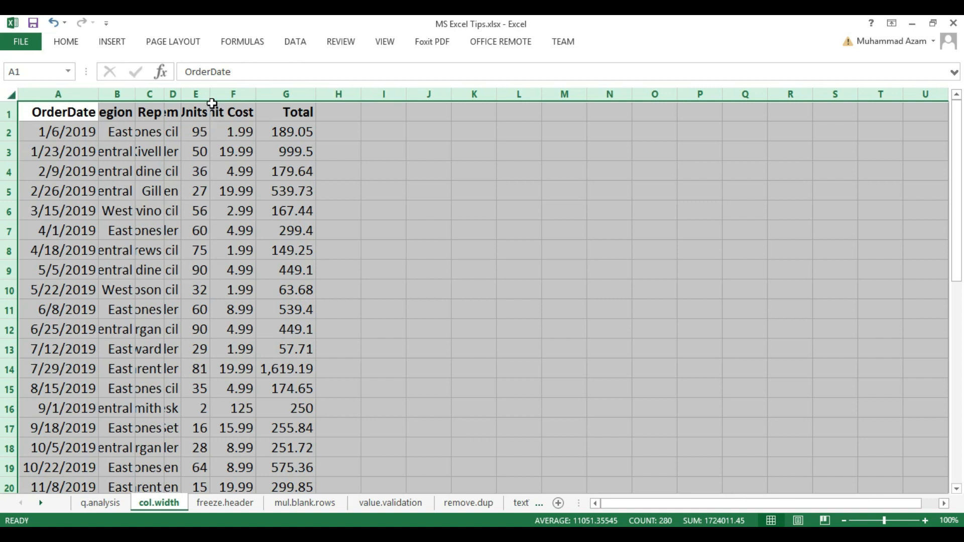
double_click(95, 93)
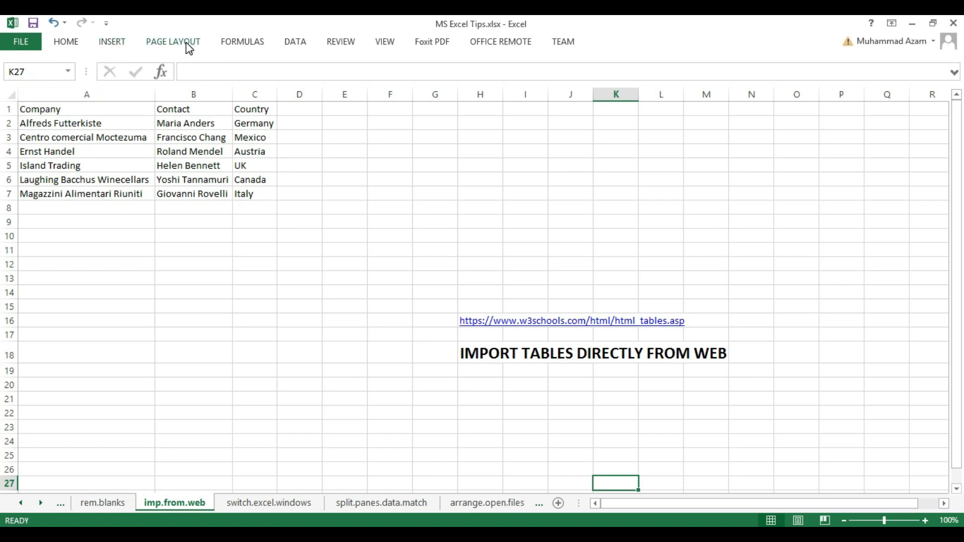
- On the imp.from.web sheet, open the w3schools link in cell H16 and copy that cell's web address
left_click(296, 40)
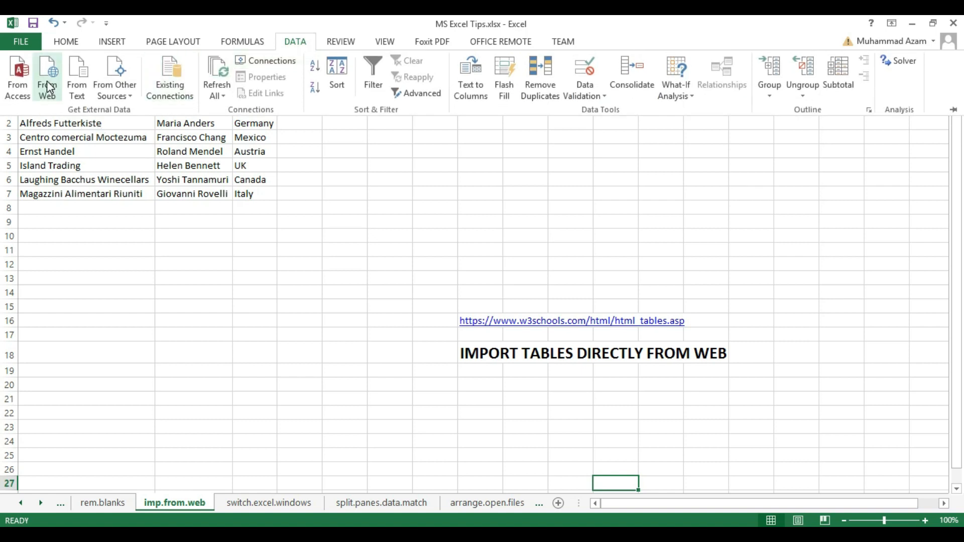
left_click(475, 322)
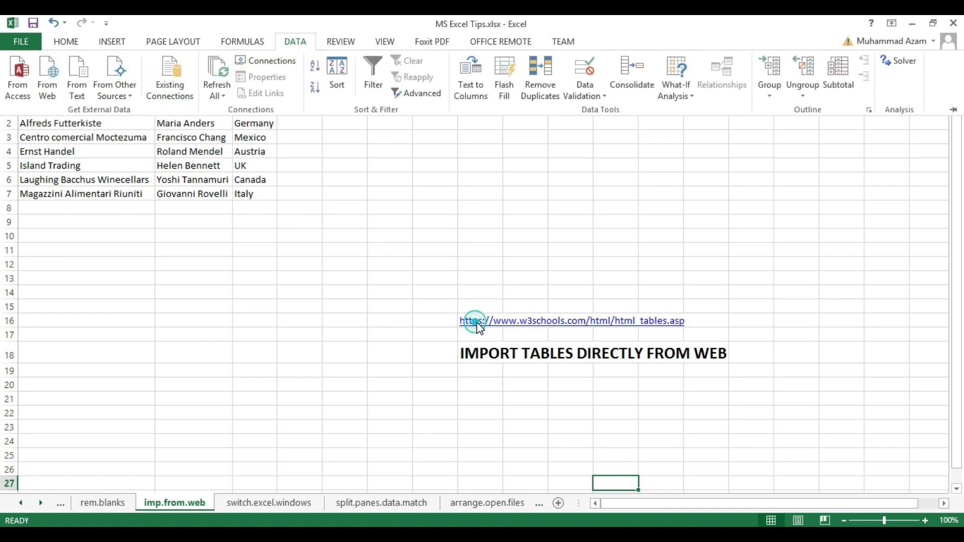
left_click(476, 322)
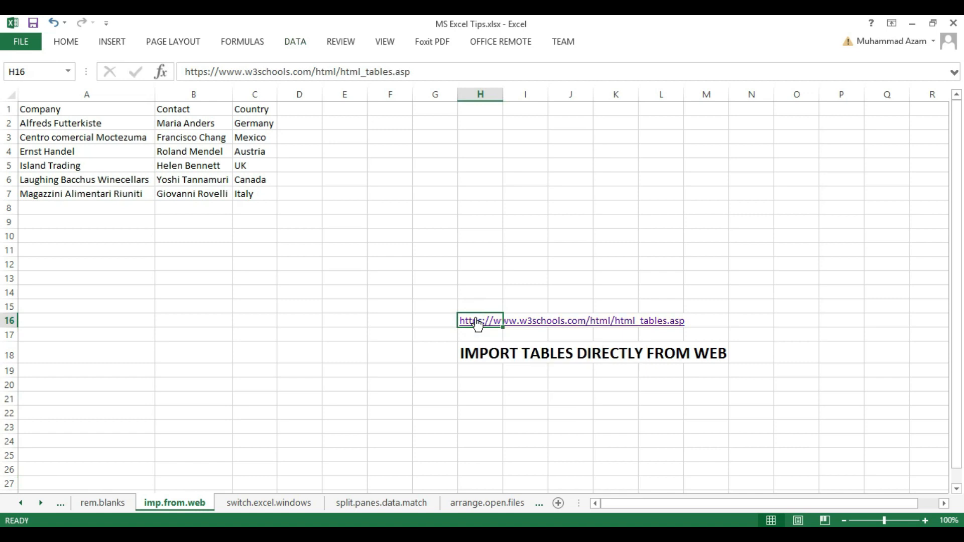
key("ctrl+c")
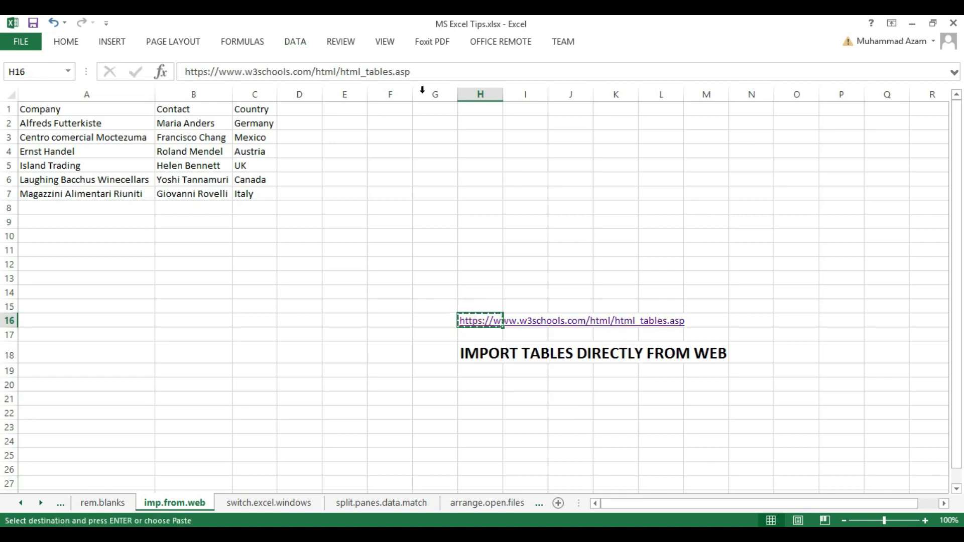
left_click(303, 46)
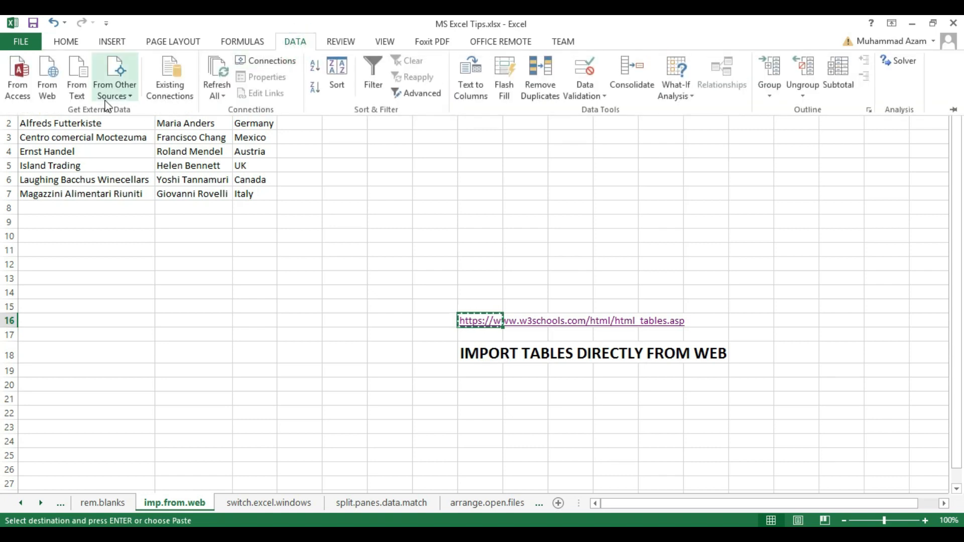
left_click(47, 83)
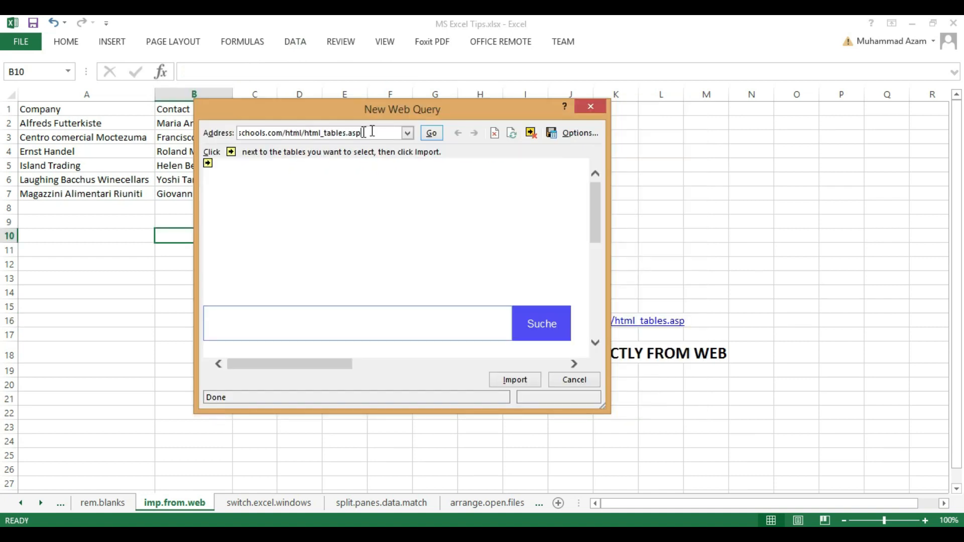
left_click(430, 134)
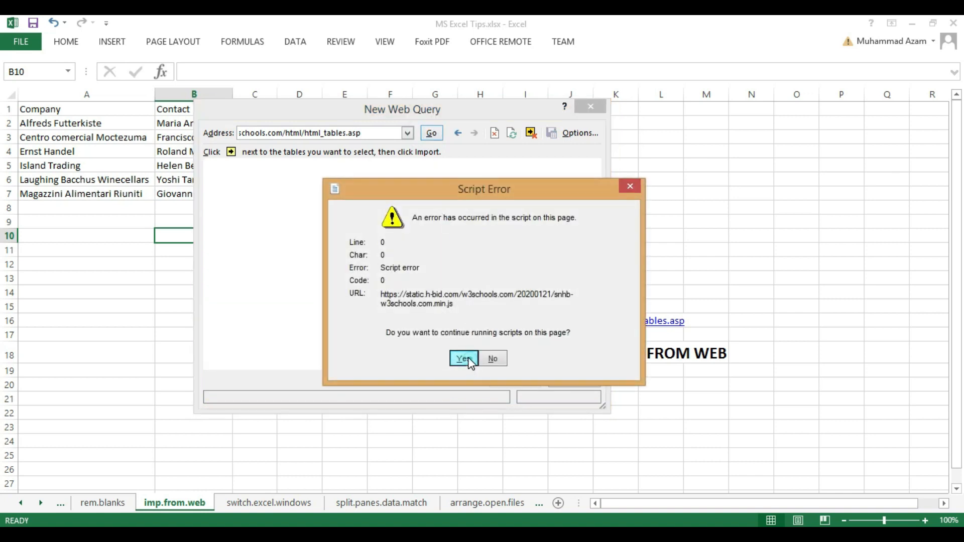
left_click(466, 356)
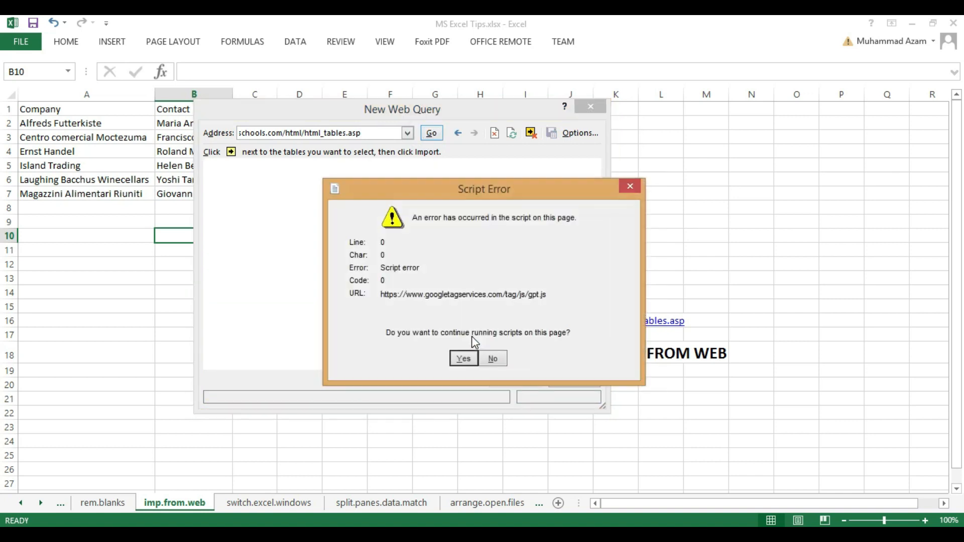
left_click(462, 359)
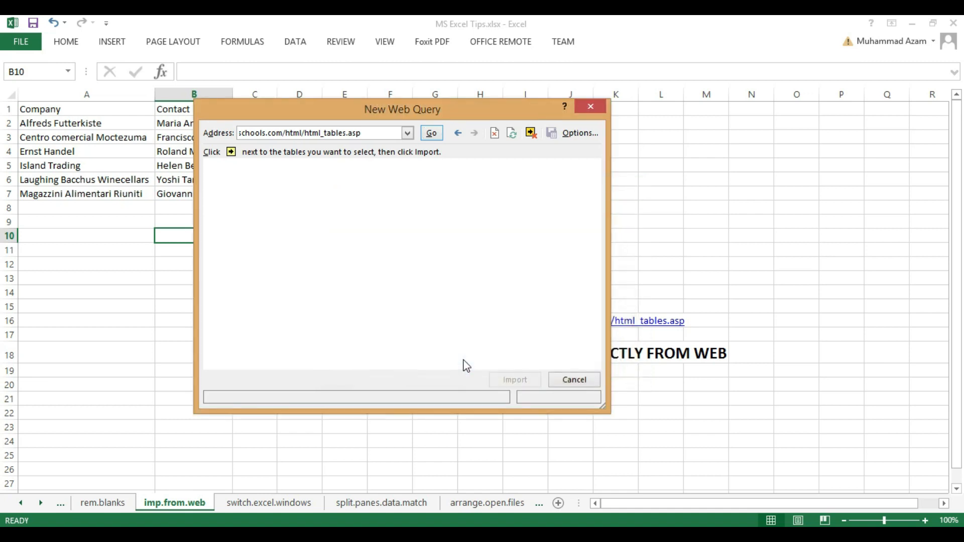
left_click(463, 360)
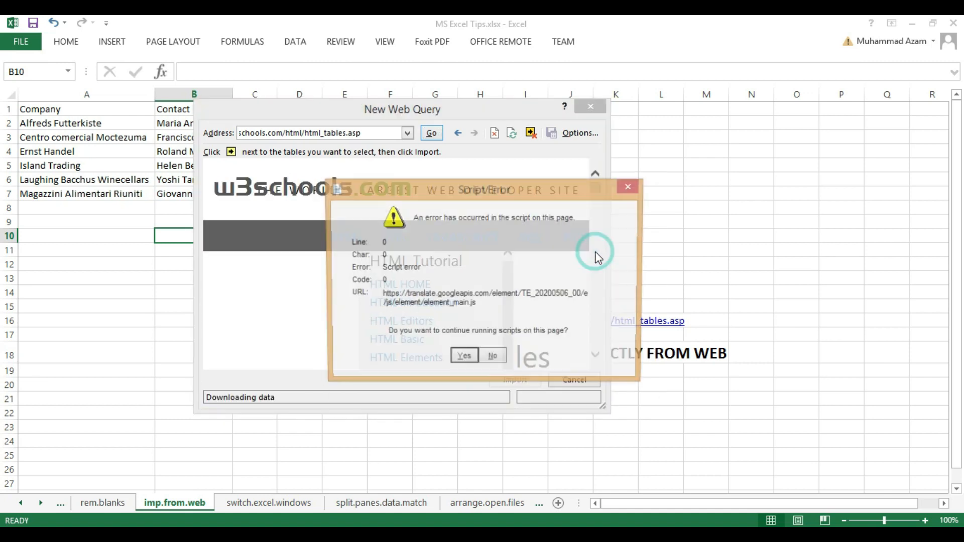
left_click(463, 360)
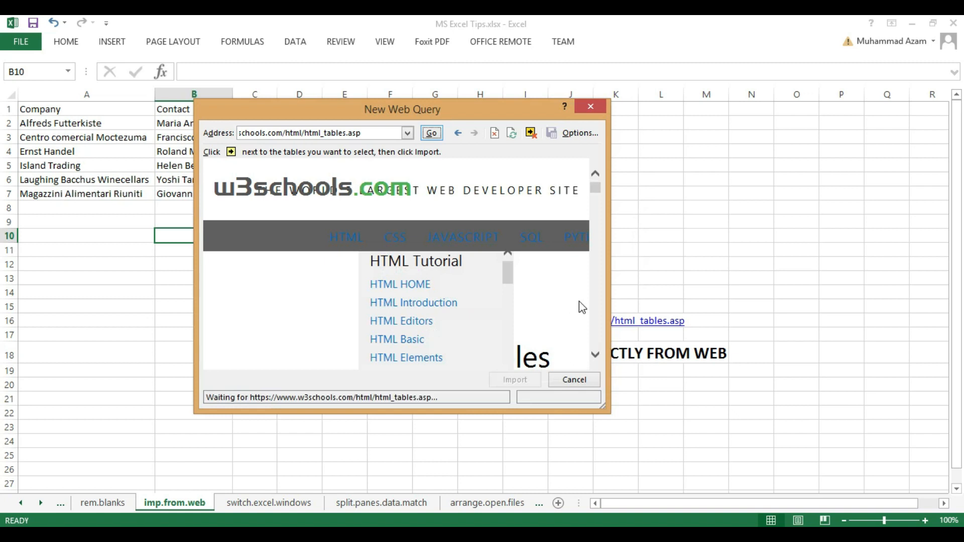
left_click(462, 360)
- Select the example table with Company, Contact and Country columns and import it into the existing worksheet at cell B10
left_click(598, 314)
left_click(598, 316)
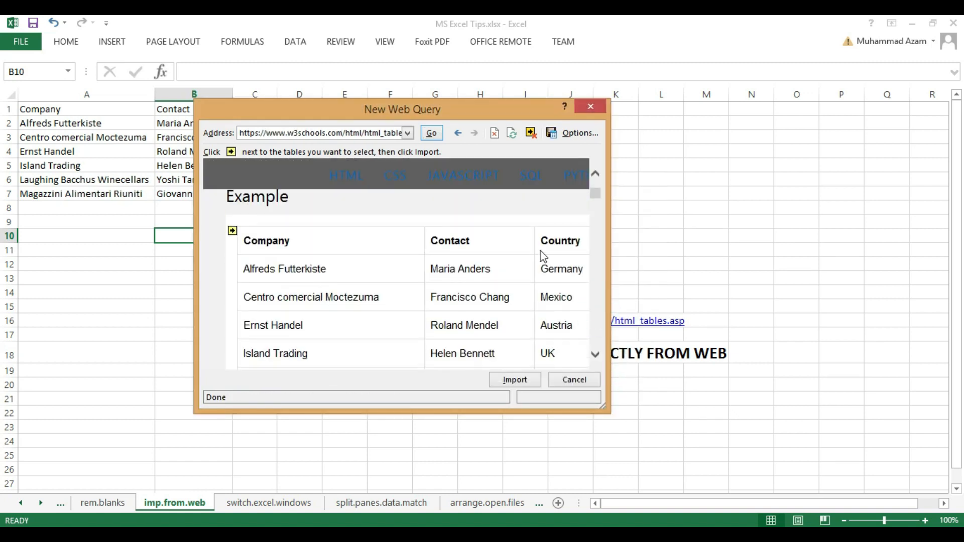
left_click(232, 232)
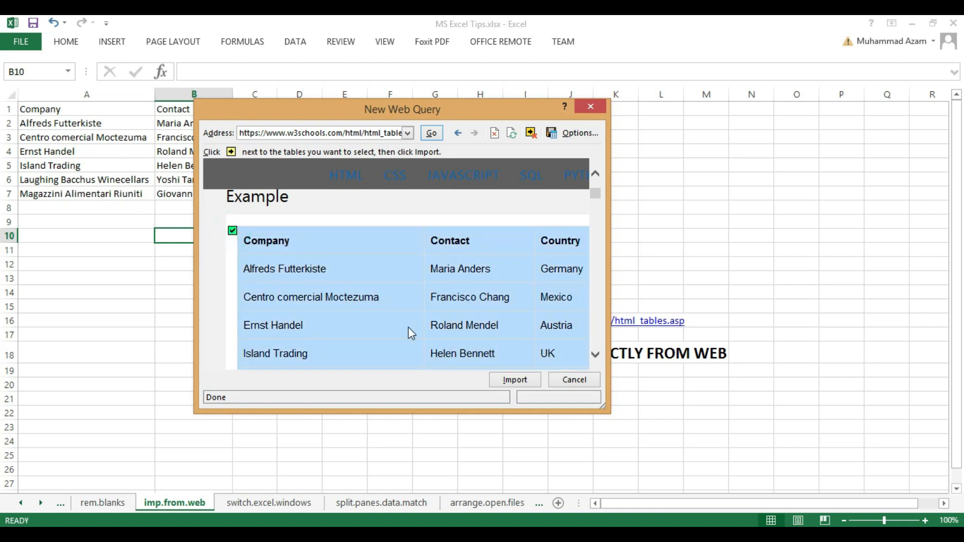
left_click(508, 377)
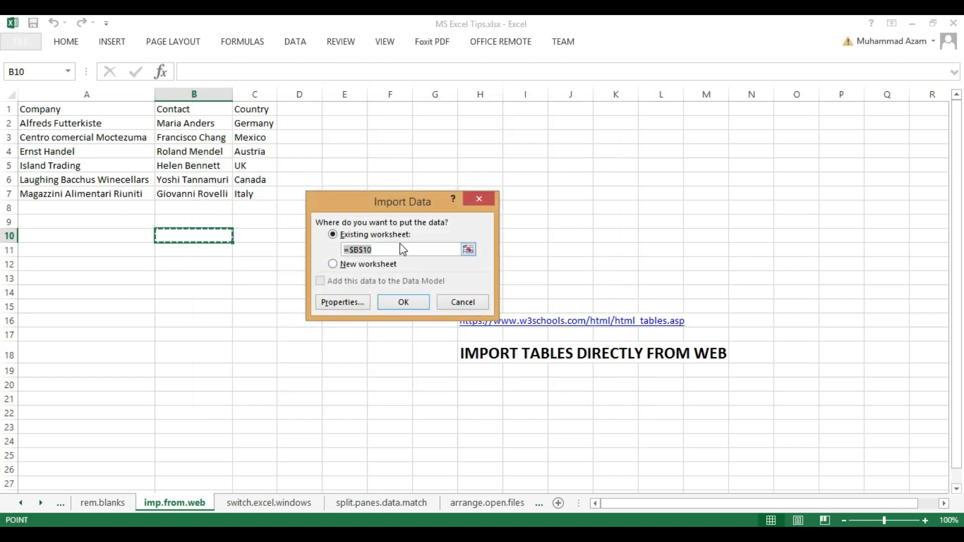
left_click(394, 303)
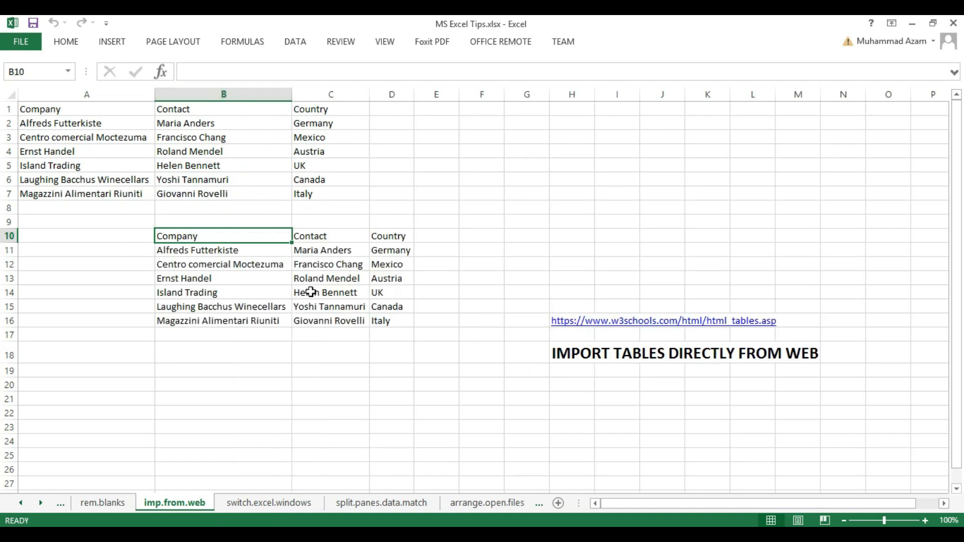
left_click(311, 374)
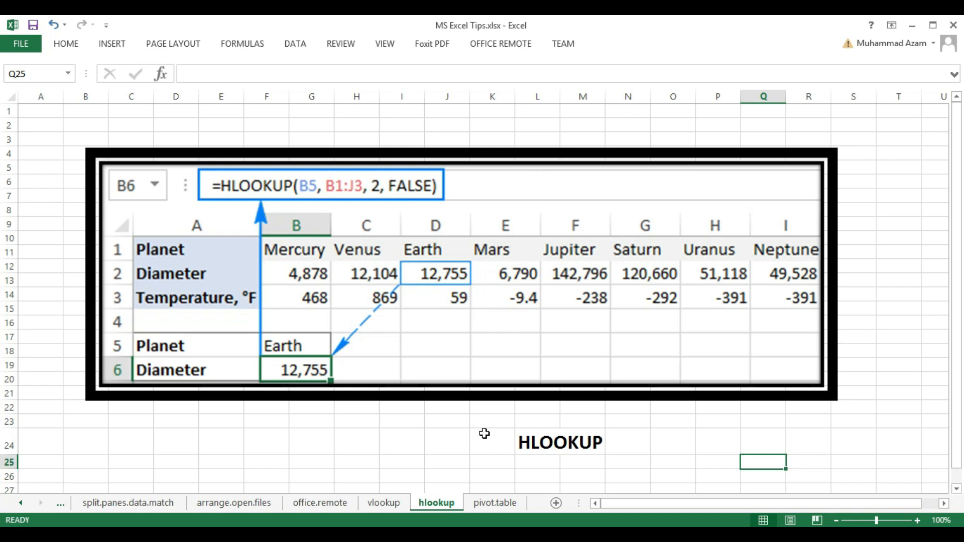
- Switch to the pivot.table sheet to view the pivot table explanation and example
left_click(503, 507)
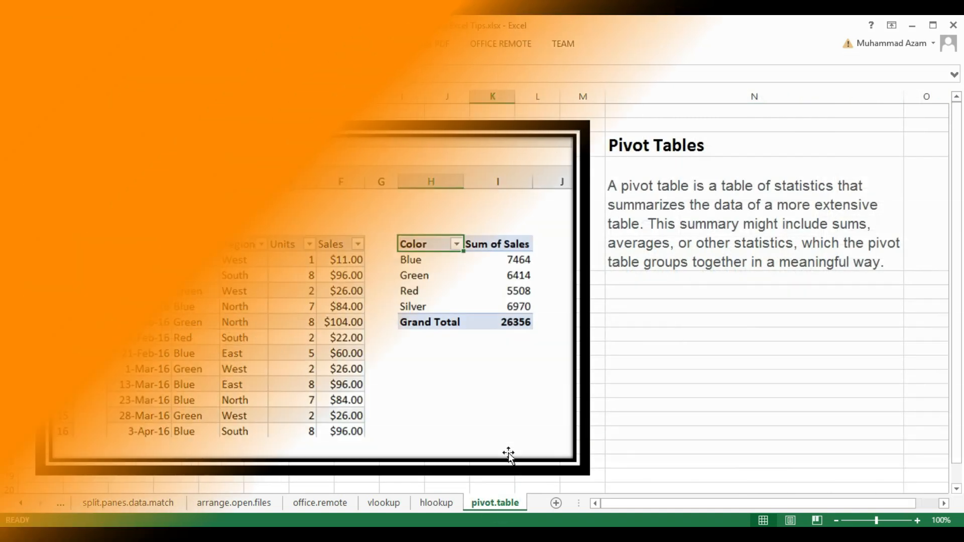